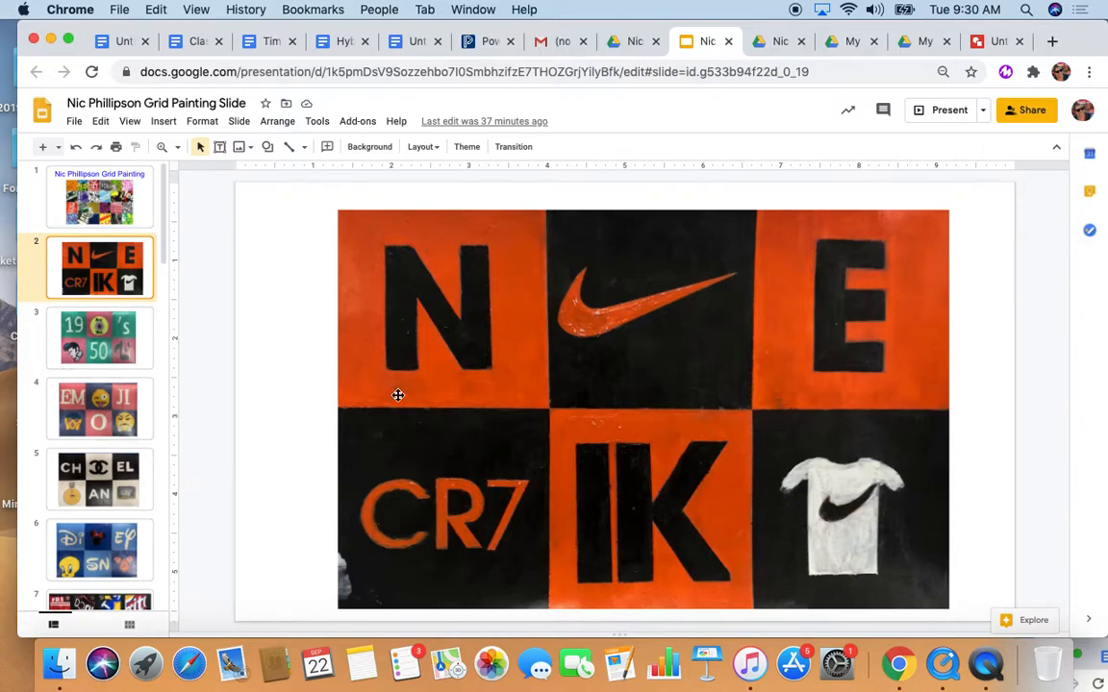
Step: Look through the example grid paintings on slides 3 to 8 and return to the emoji painting on slide 4
left_click(135, 341)
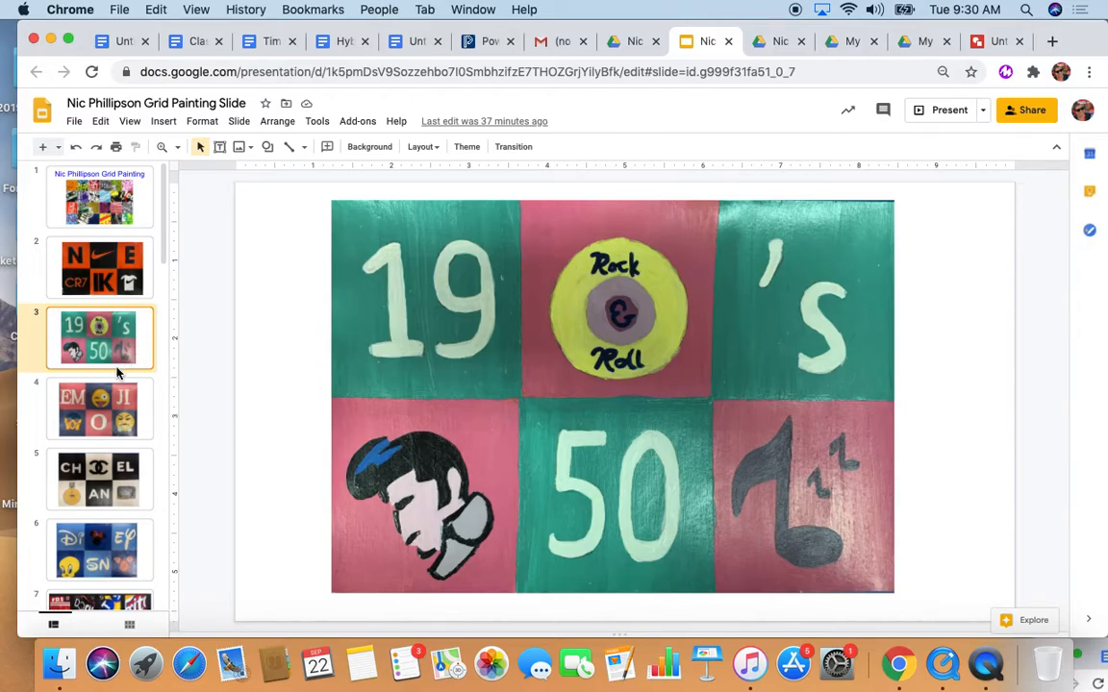
left_click(113, 412)
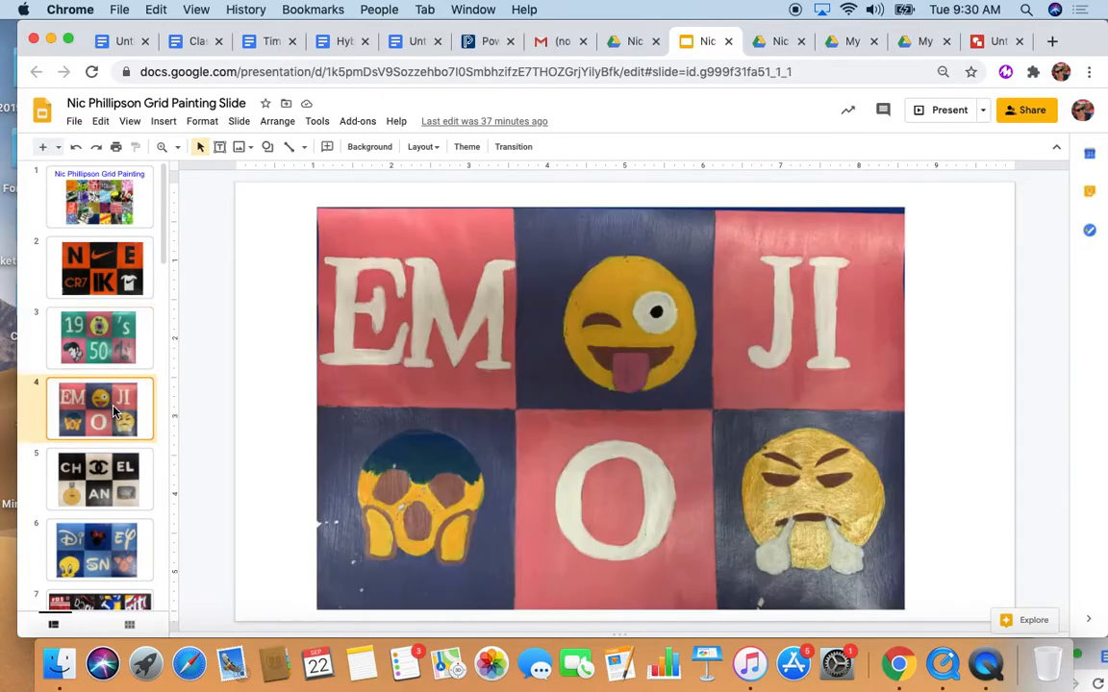
left_click(106, 486)
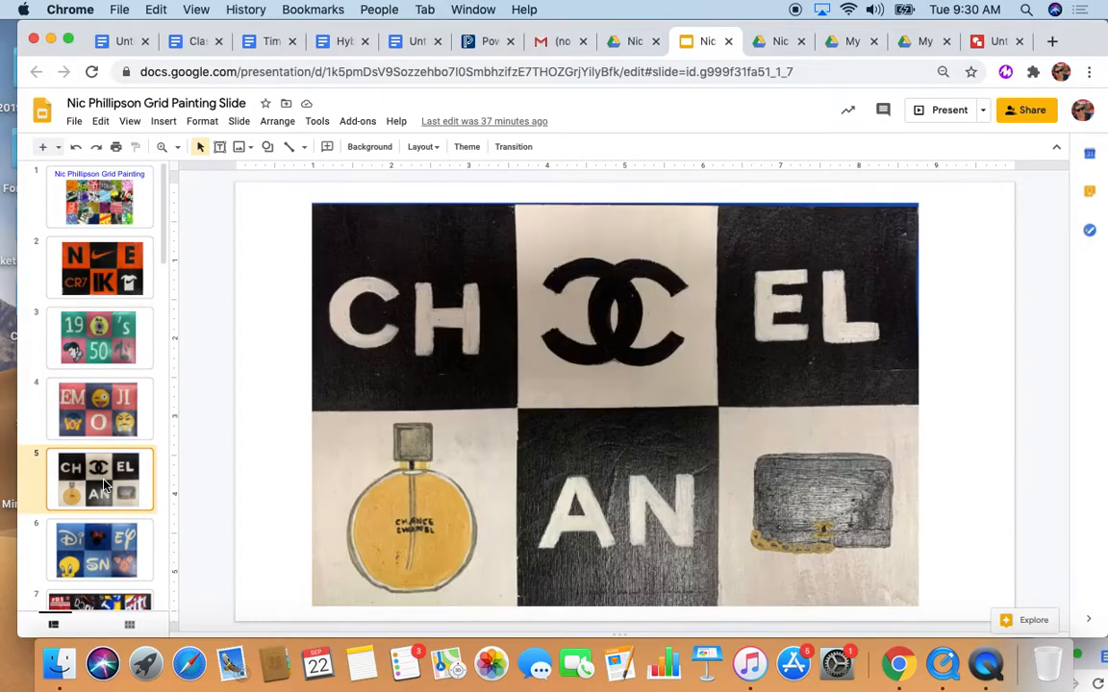
left_click(114, 562)
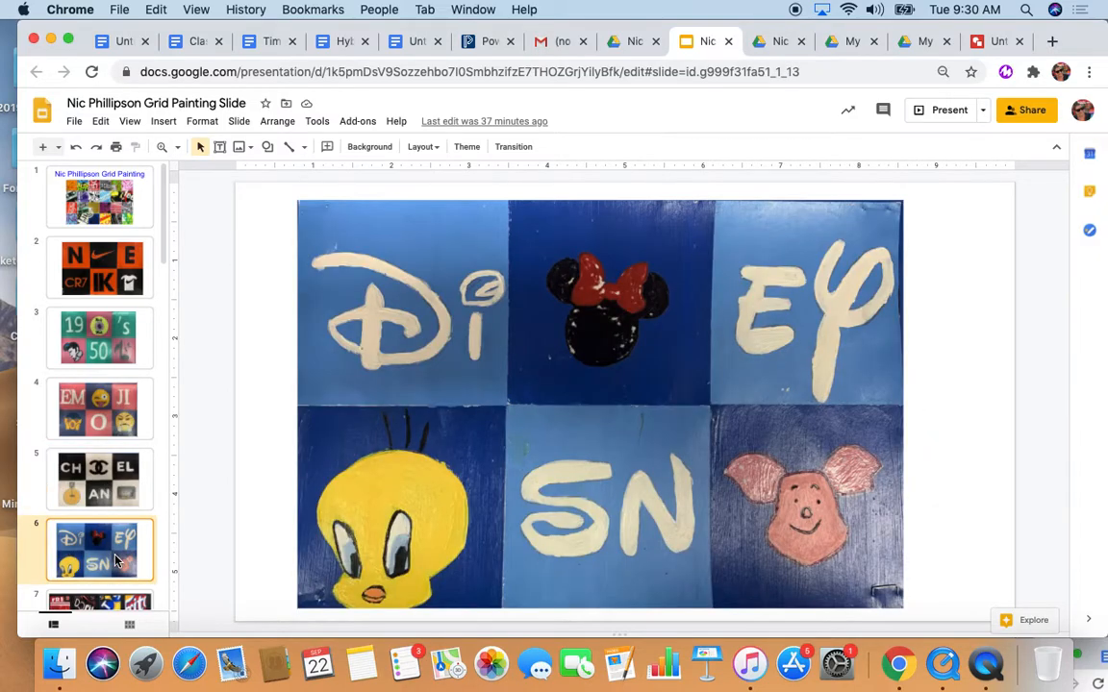
scroll(114, 561, "down", 2)
left_click(110, 529)
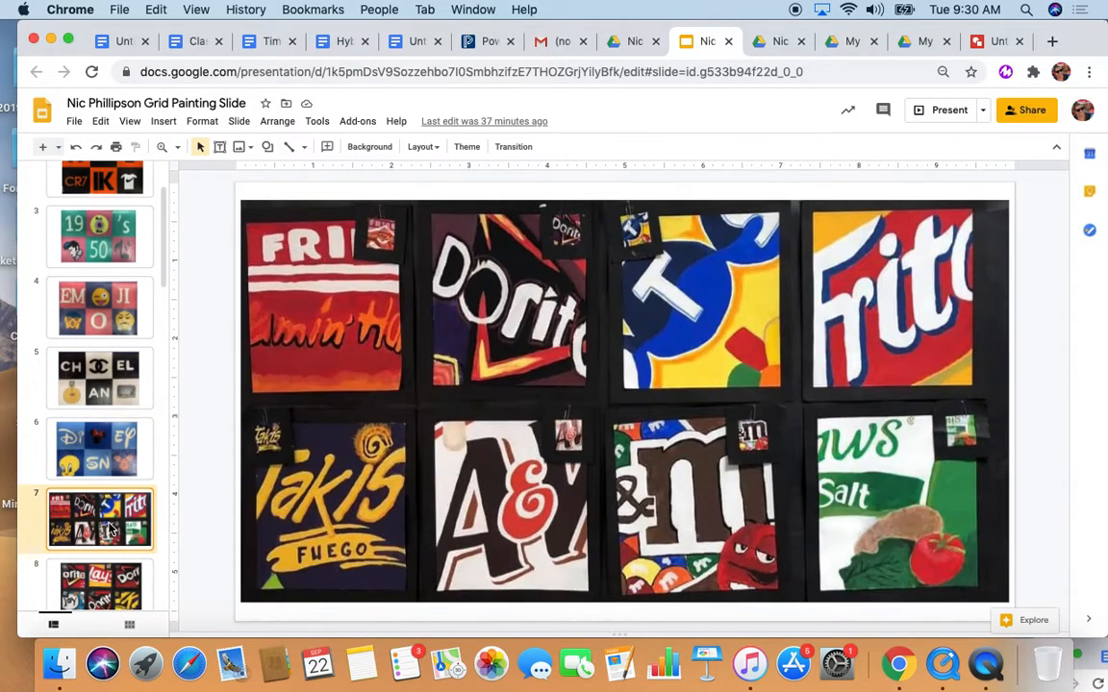
scroll(111, 529, "down", 2)
left_click(107, 490)
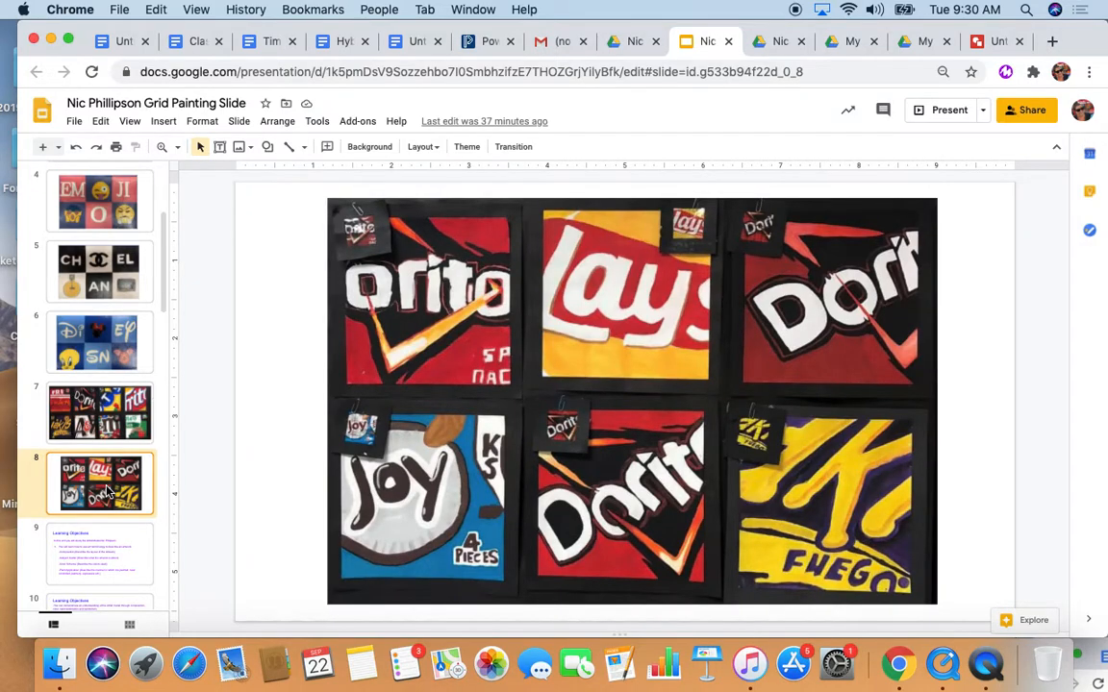
scroll(107, 491, "up", 5)
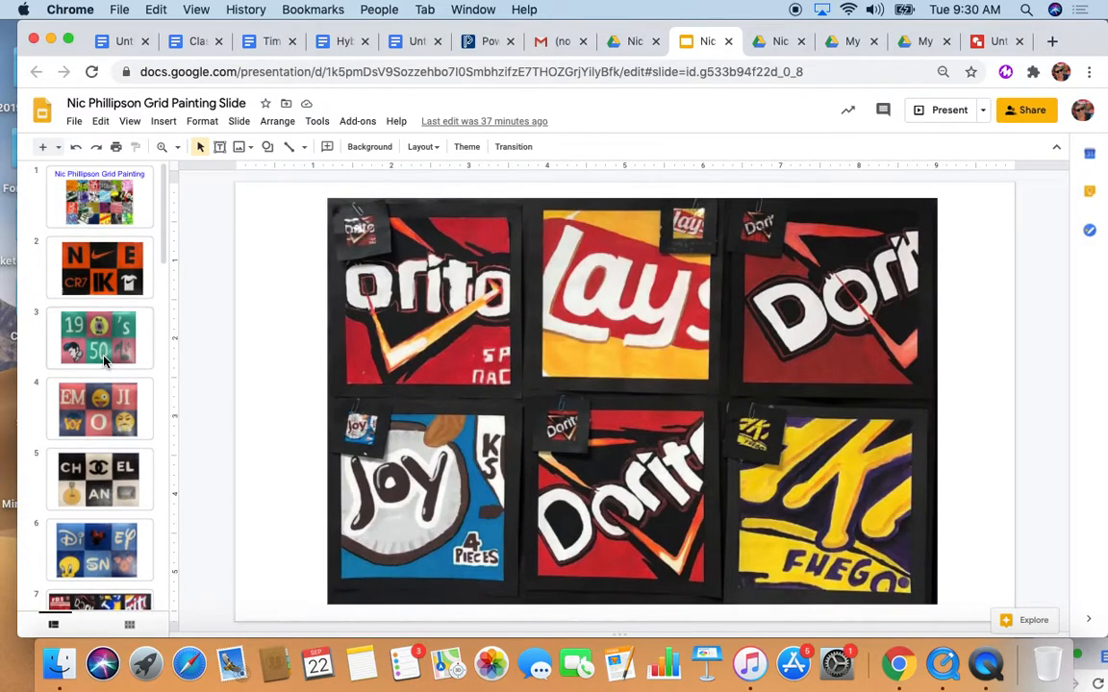
left_click(96, 385)
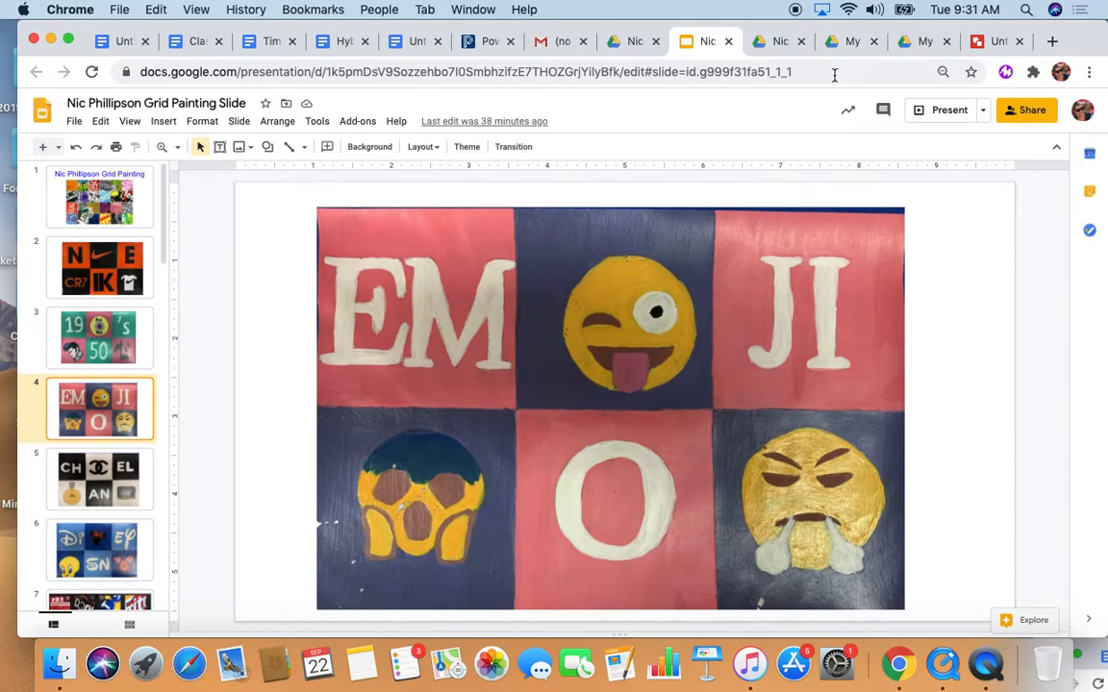
Step: Switch to the artist's folder inside Grade 8 in Google Drive and browse the example logo grid drawings
left_click(777, 42)
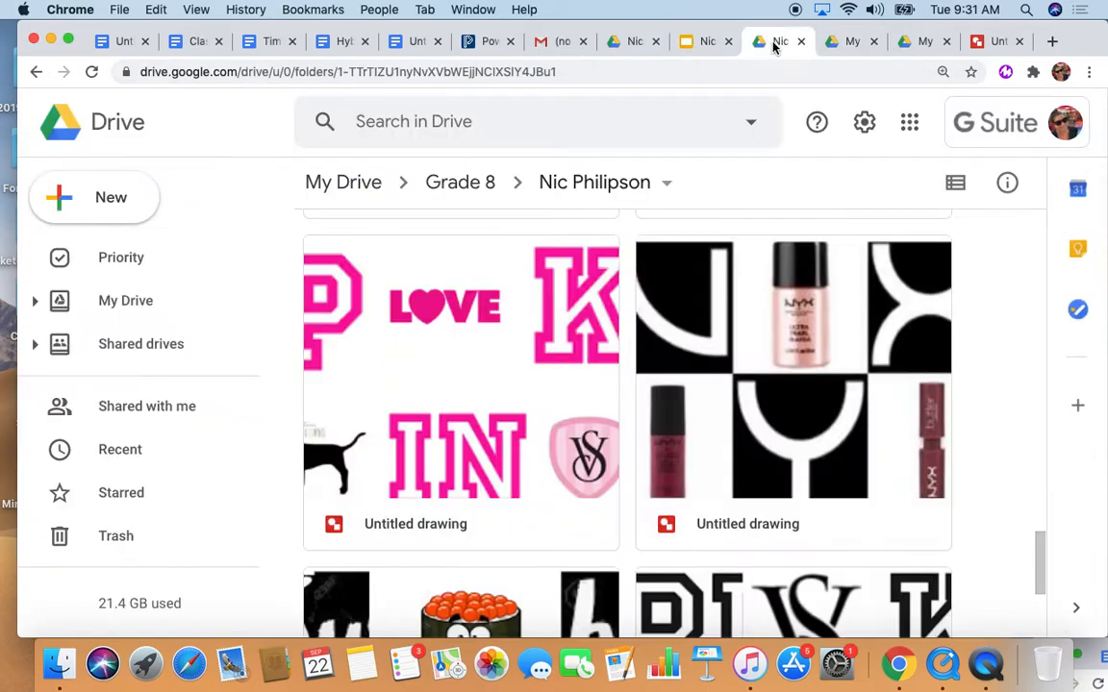
scroll(623, 405, "down", 5)
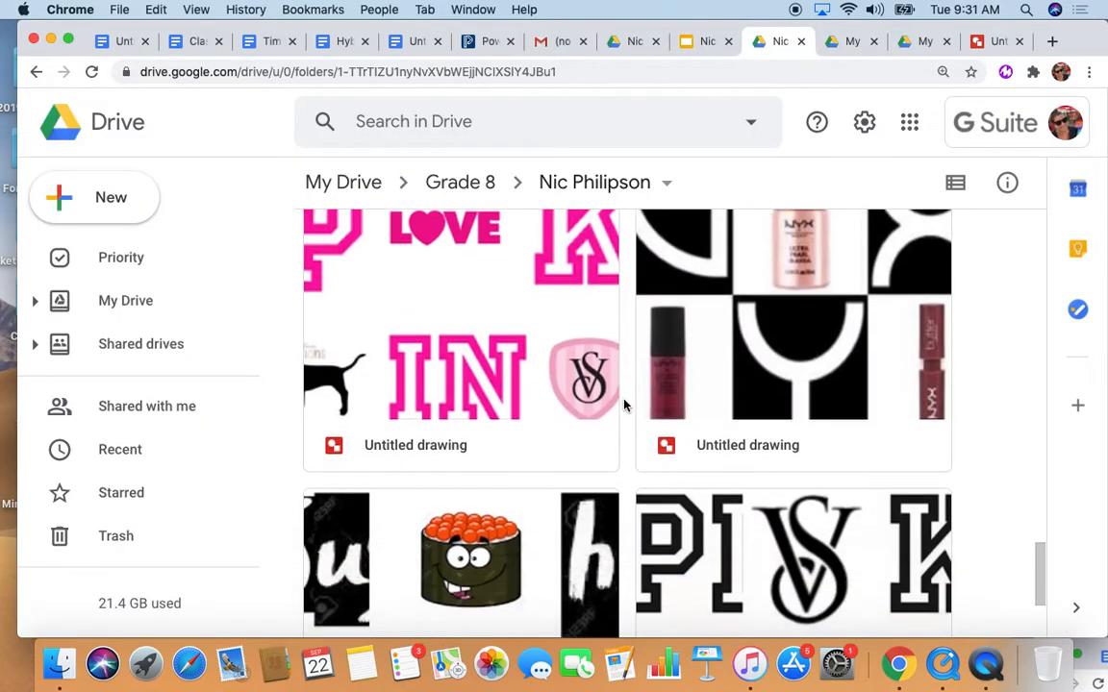
scroll(623, 406, "up", 10)
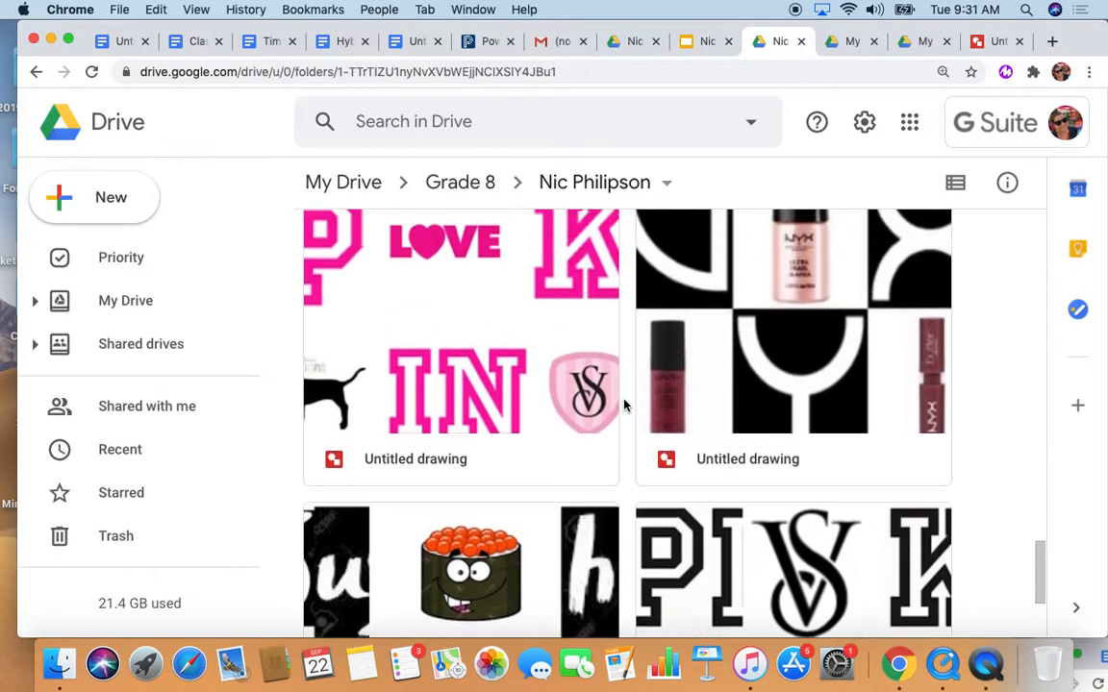
scroll(623, 406, "up", 12)
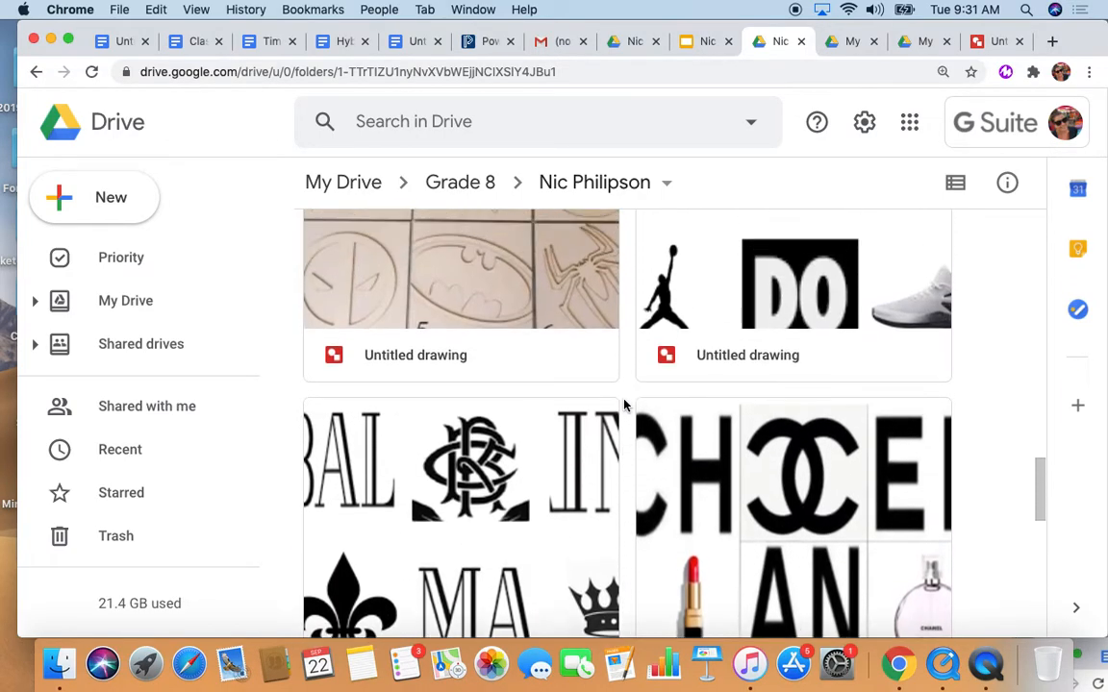
scroll(624, 406, "up", 14)
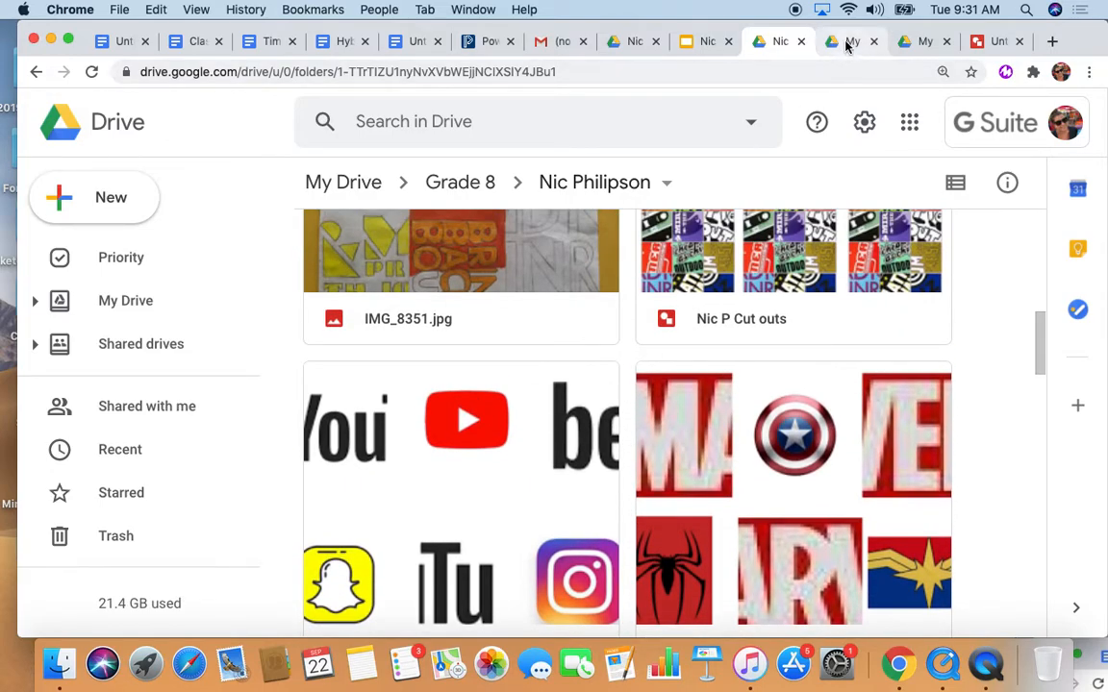
Step: Open My Drive and create a new blank Google Drawings file
left_click(910, 125)
left_click(1035, 211)
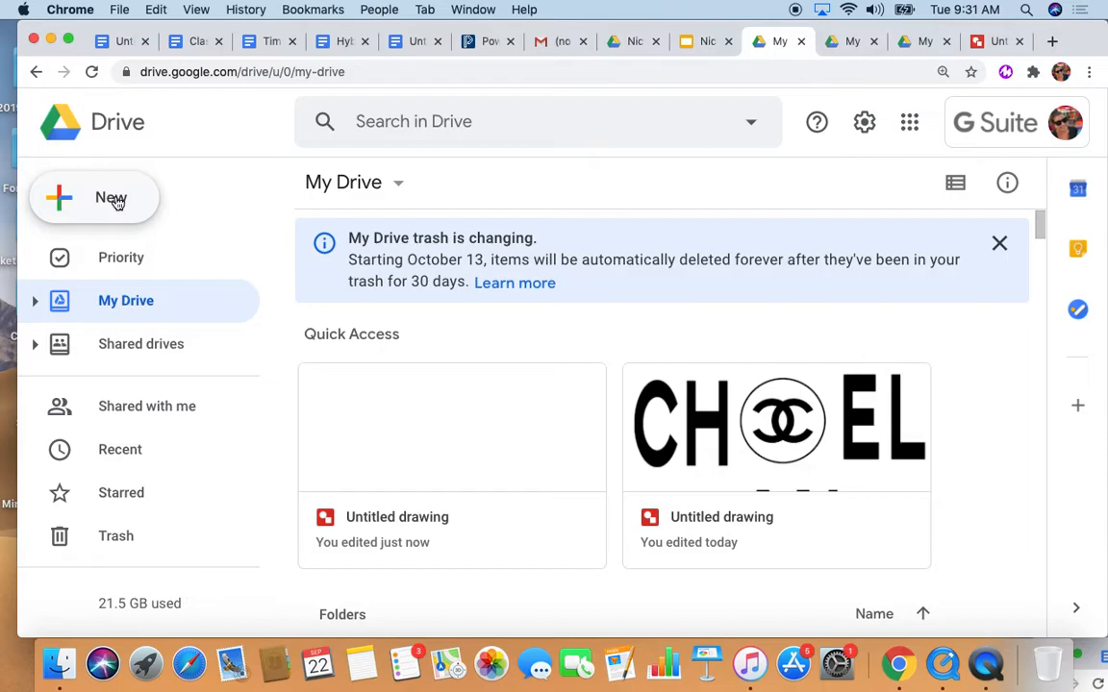
scroll(116, 201, "down", 5)
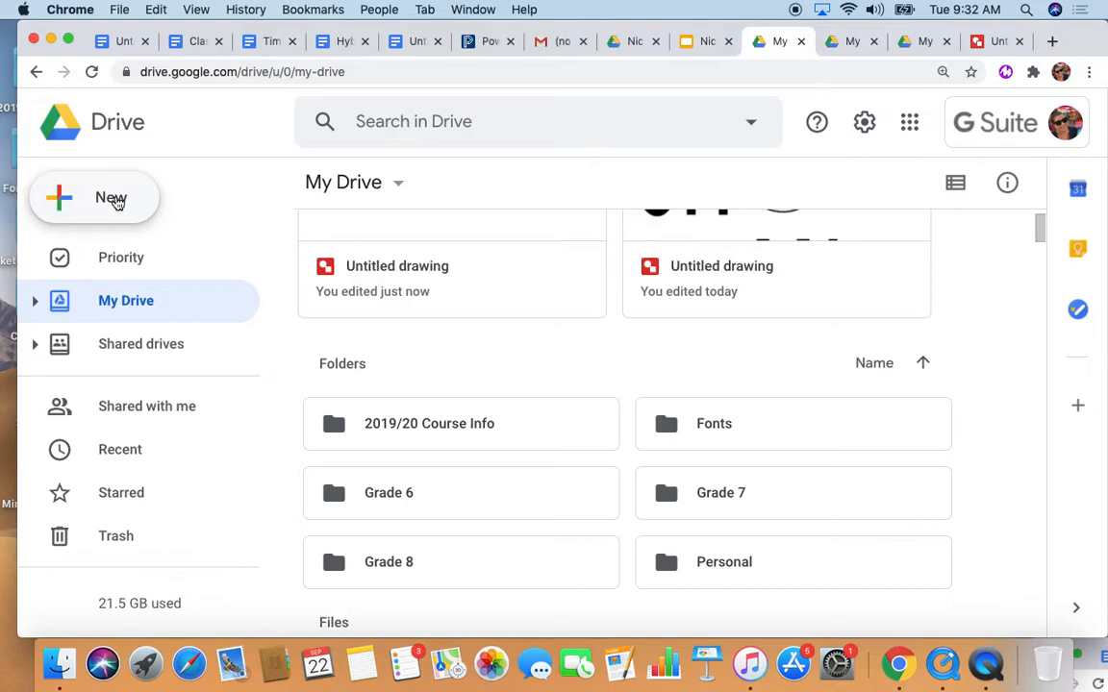
left_click(115, 202)
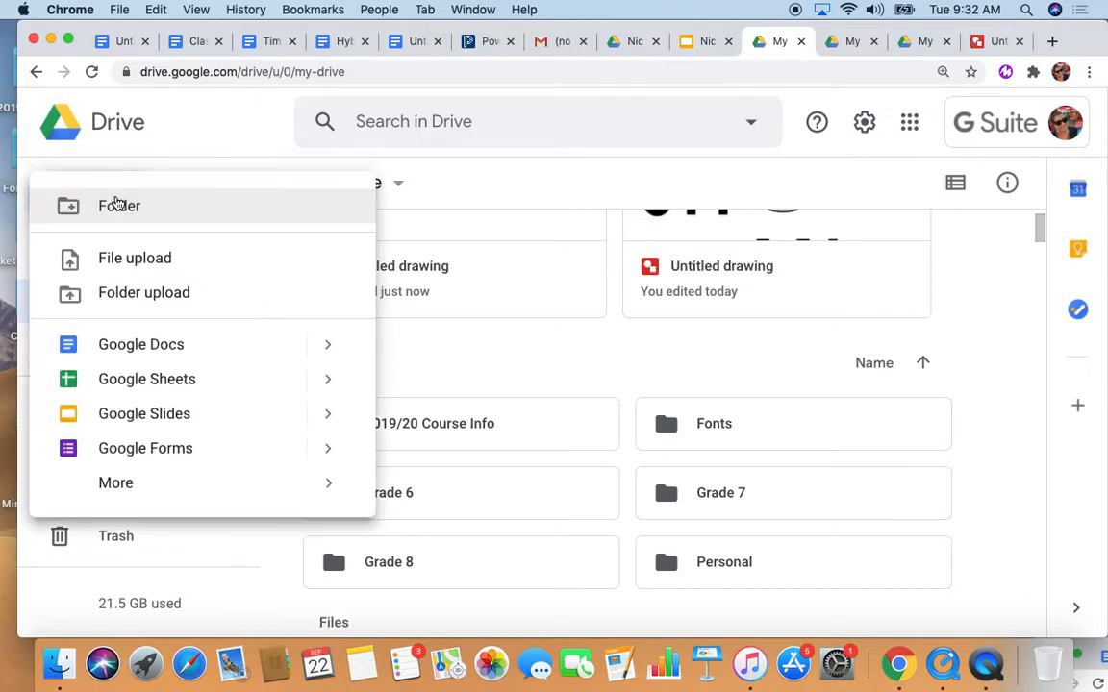
mouse_move(138, 487)
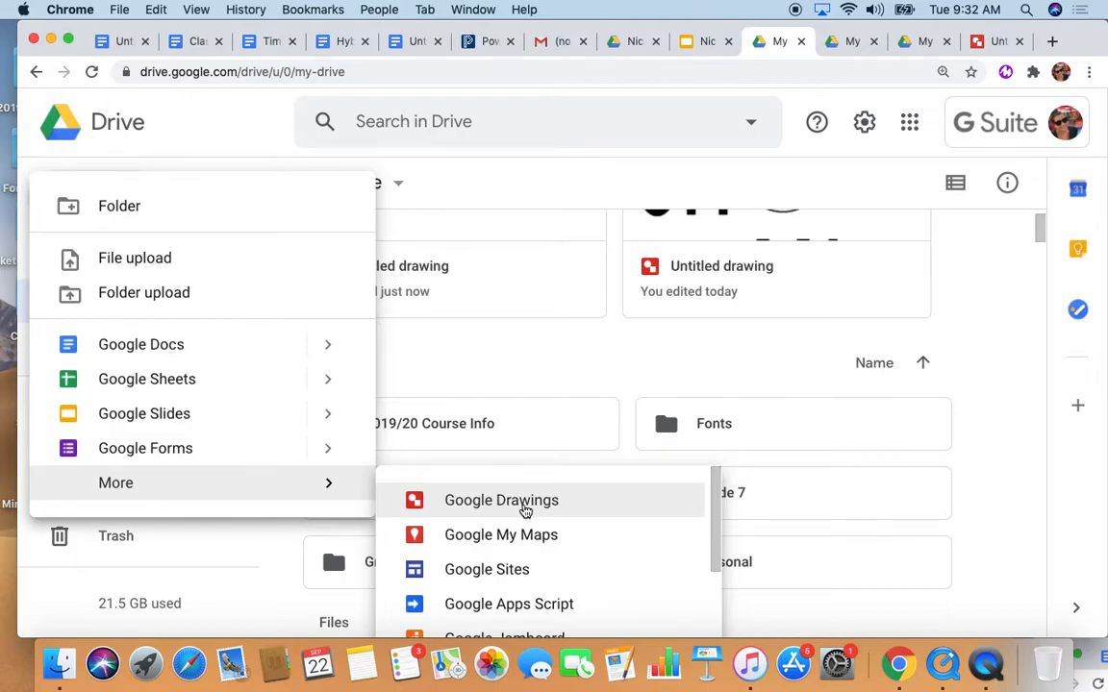
left_click(525, 510)
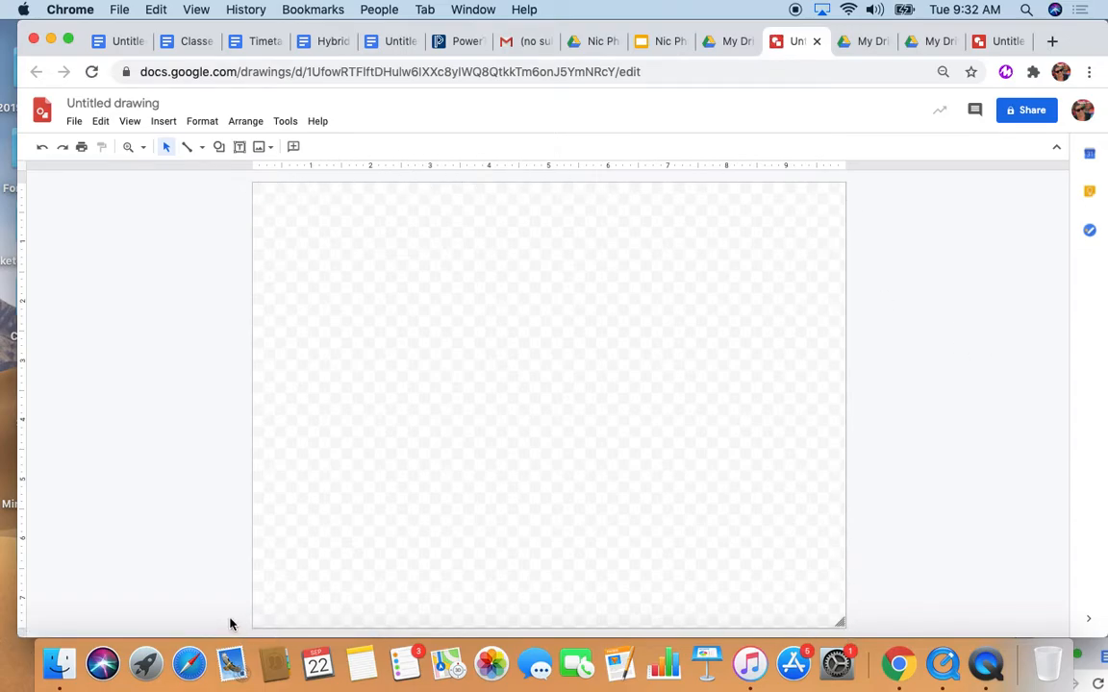
Step: Review the Nike grid painting slide and the existing Chanel drawing, ending on the new blank drawing
left_click(660, 42)
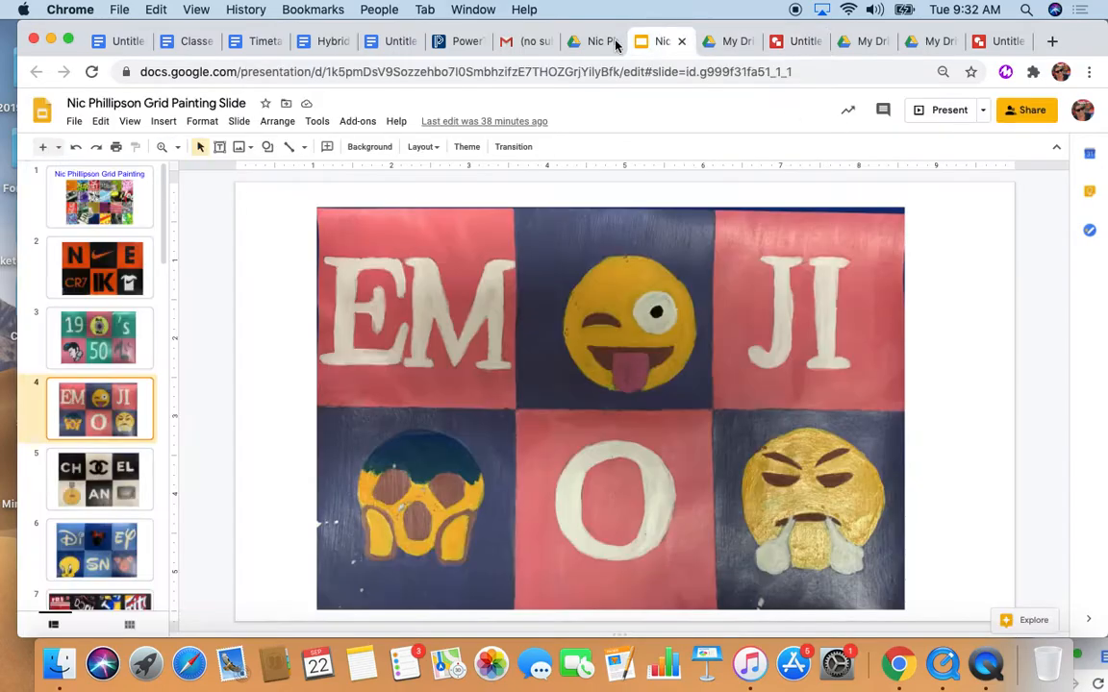
left_click(93, 235)
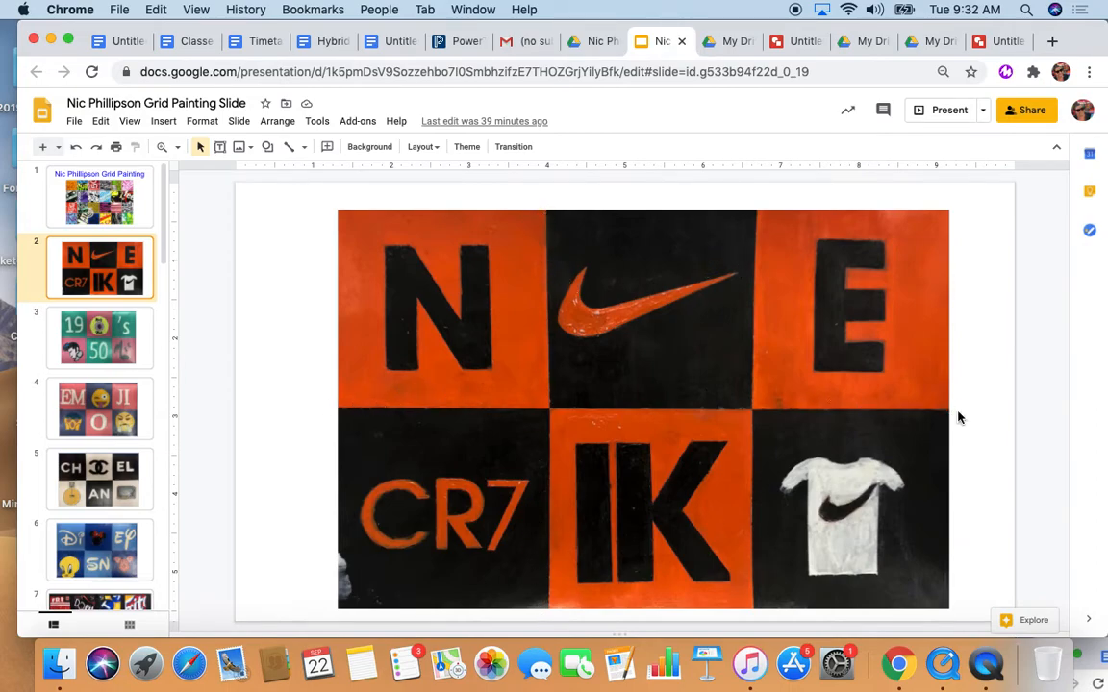
left_click(929, 42)
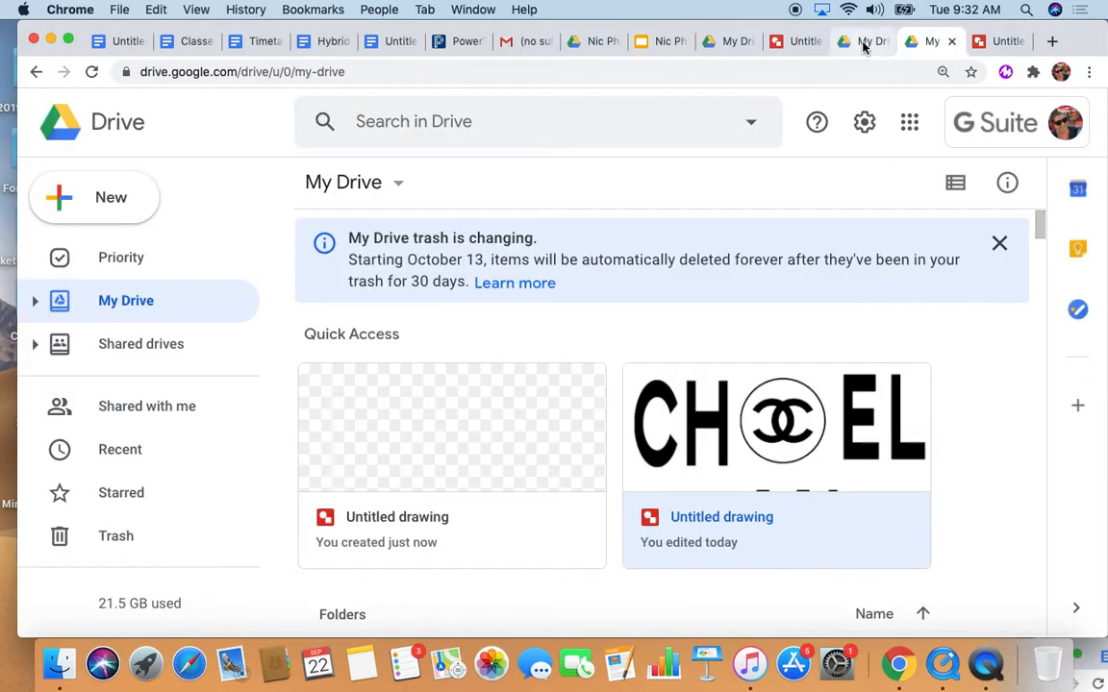
left_click(1000, 42)
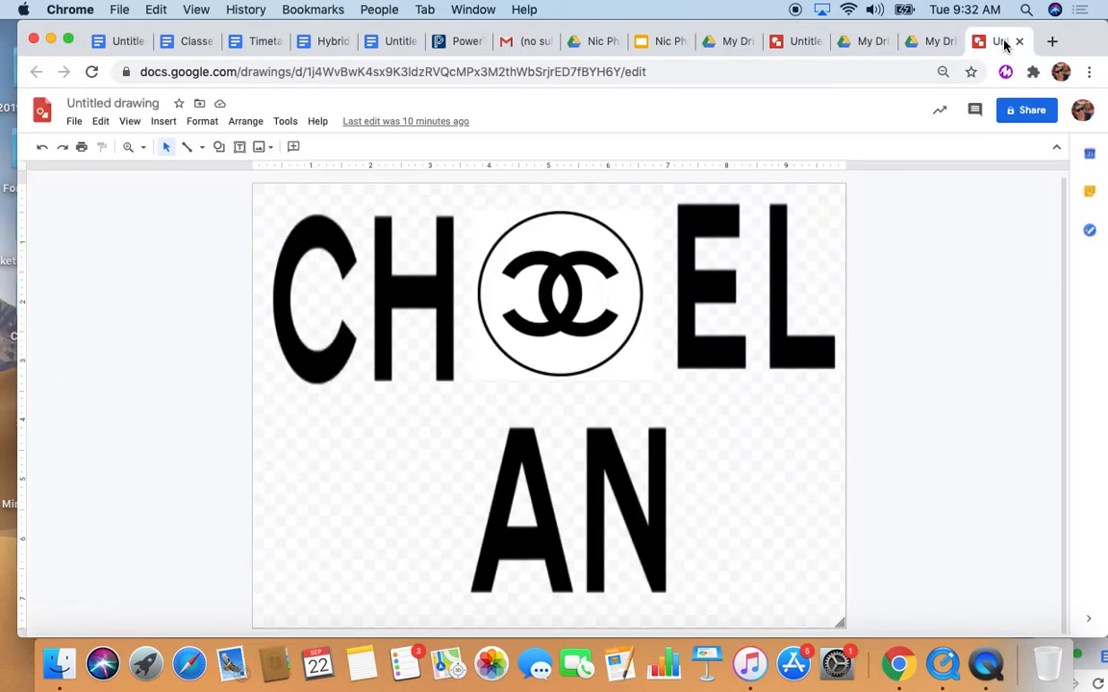
left_click(794, 41)
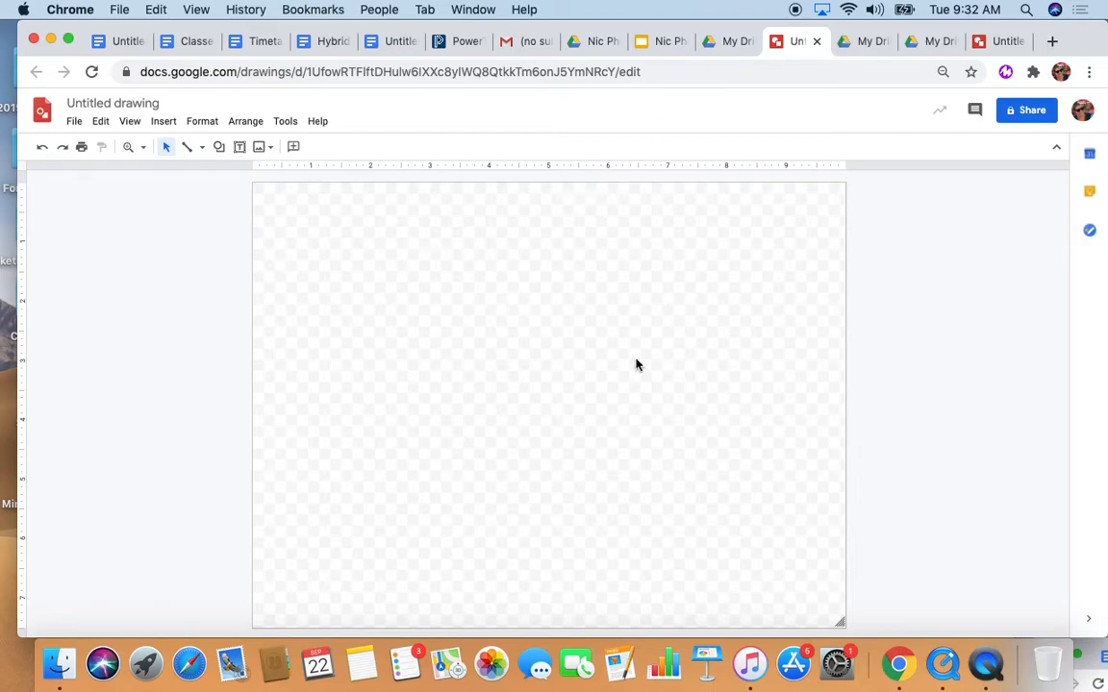
Step: Search Google for "chanel logos" in a new browser tab
left_click(1052, 42)
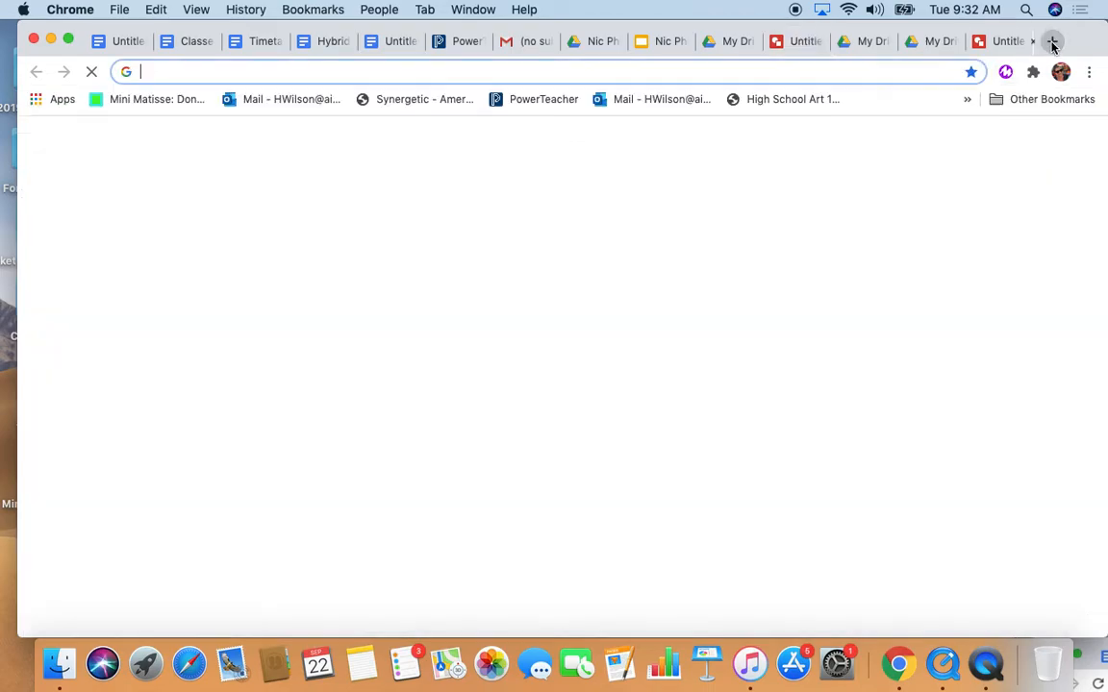
type("chann")
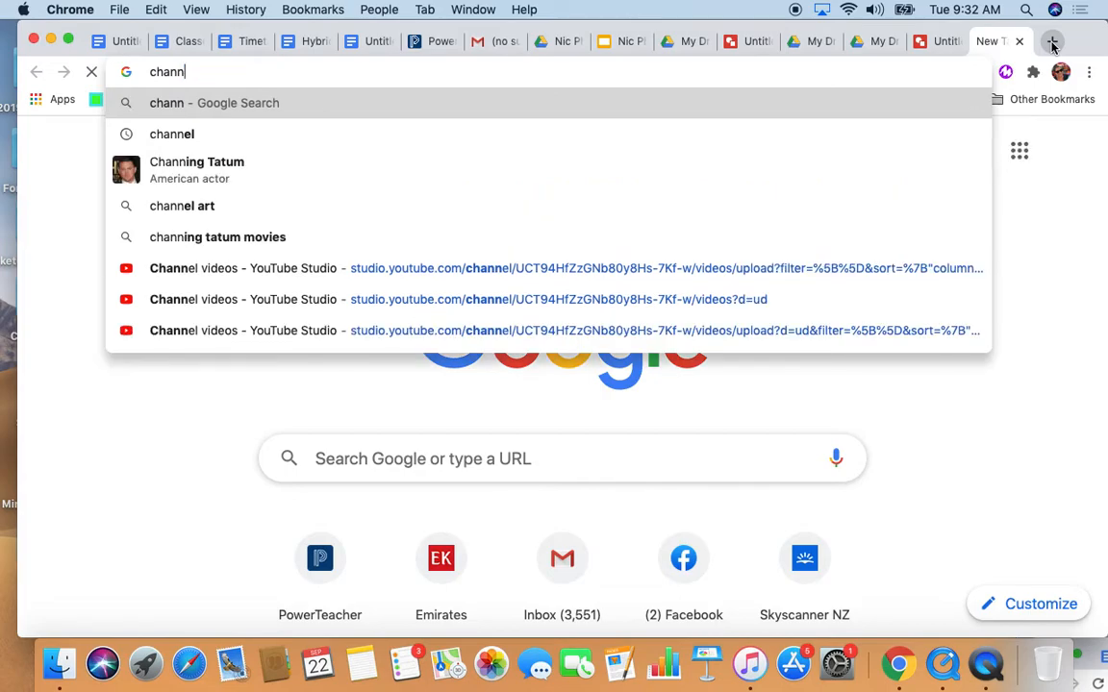
key("BackSpace")
type("el")
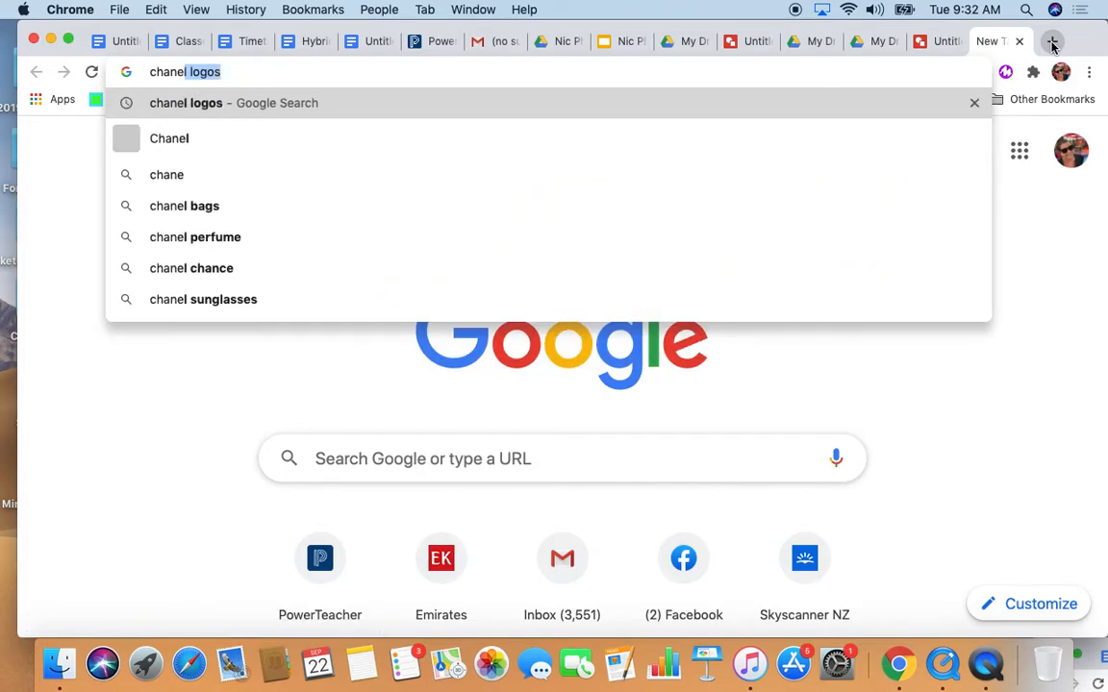
key("Return")
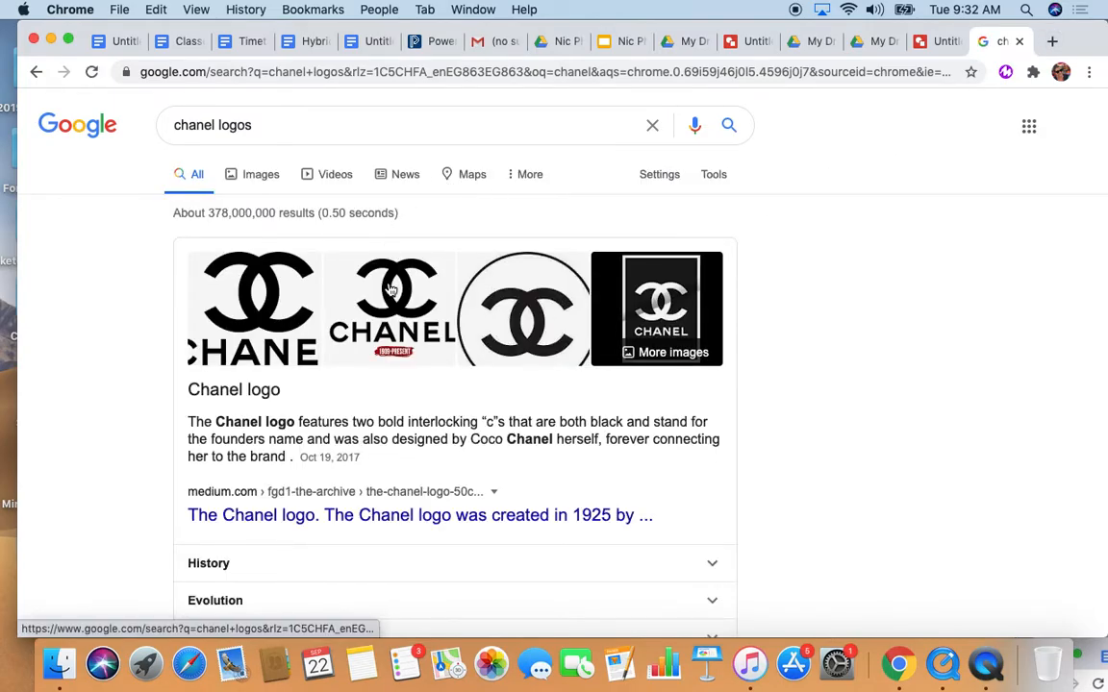
Step: Open the logo image results and copy the plain "Chanel logo wordmark" image from Logok
left_click(283, 322)
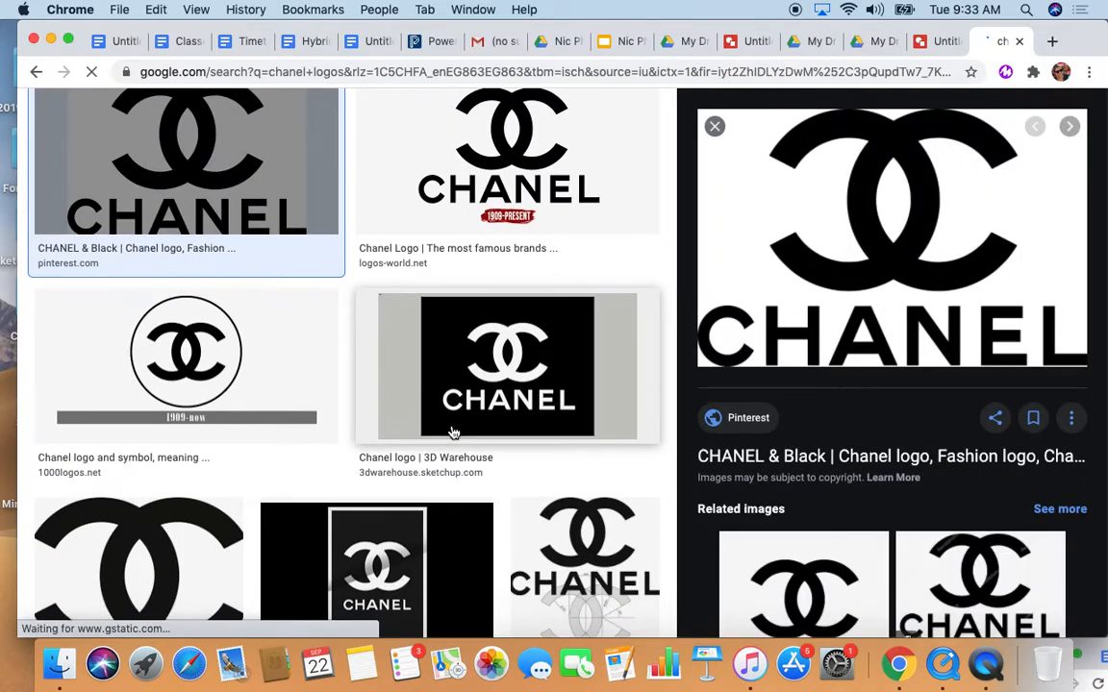
scroll(453, 432, "down", 10)
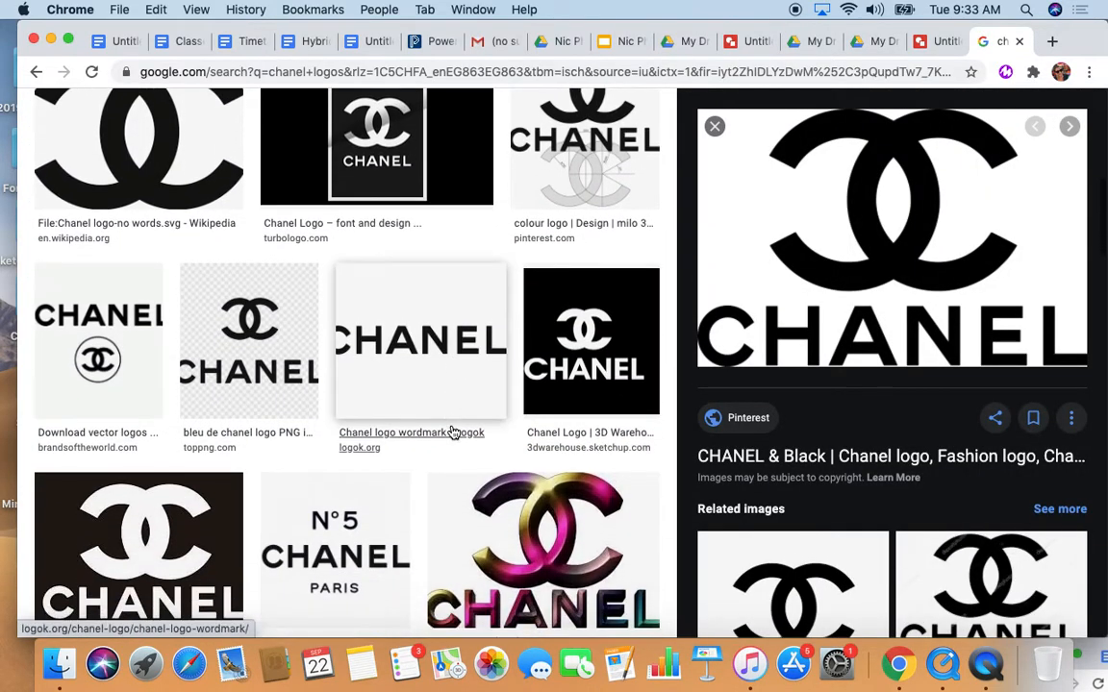
left_click(416, 354)
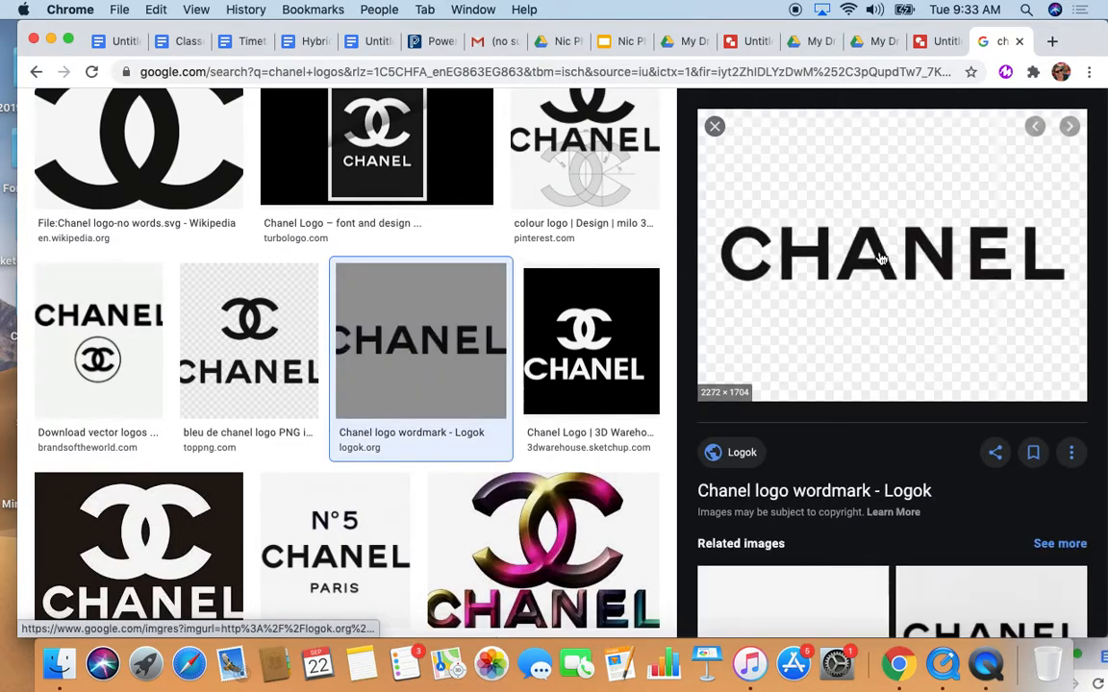
right_click(881, 258)
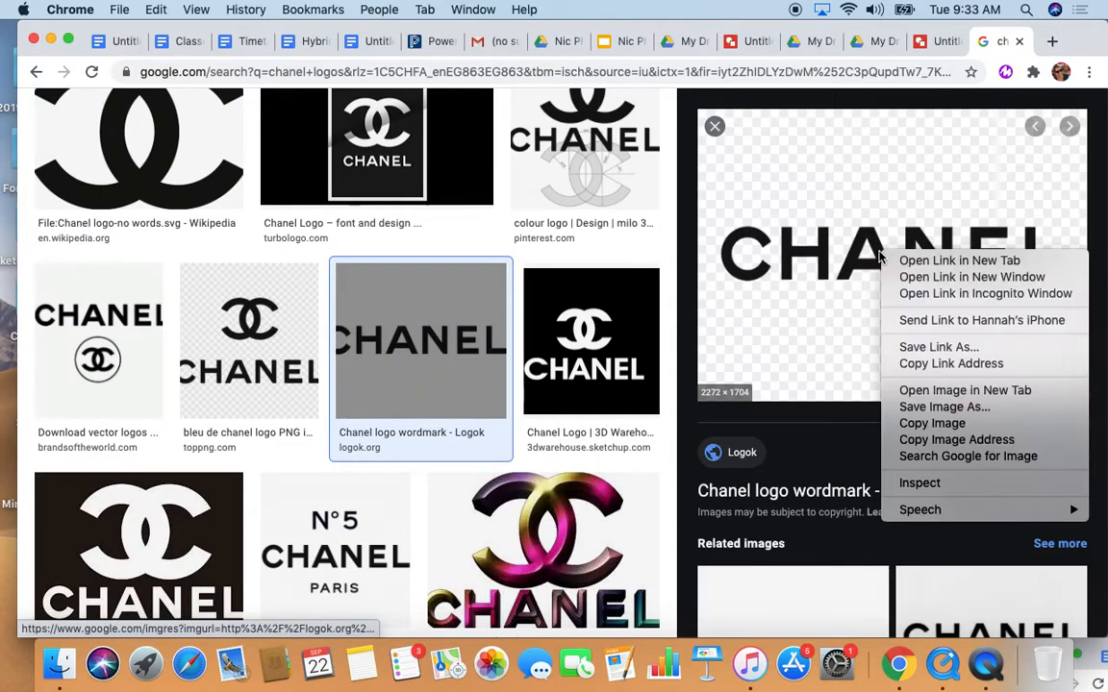
left_click(943, 426)
Step: Close the old Chanel drawing and paste the copied wordmark into the new blank drawing
left_click(872, 42)
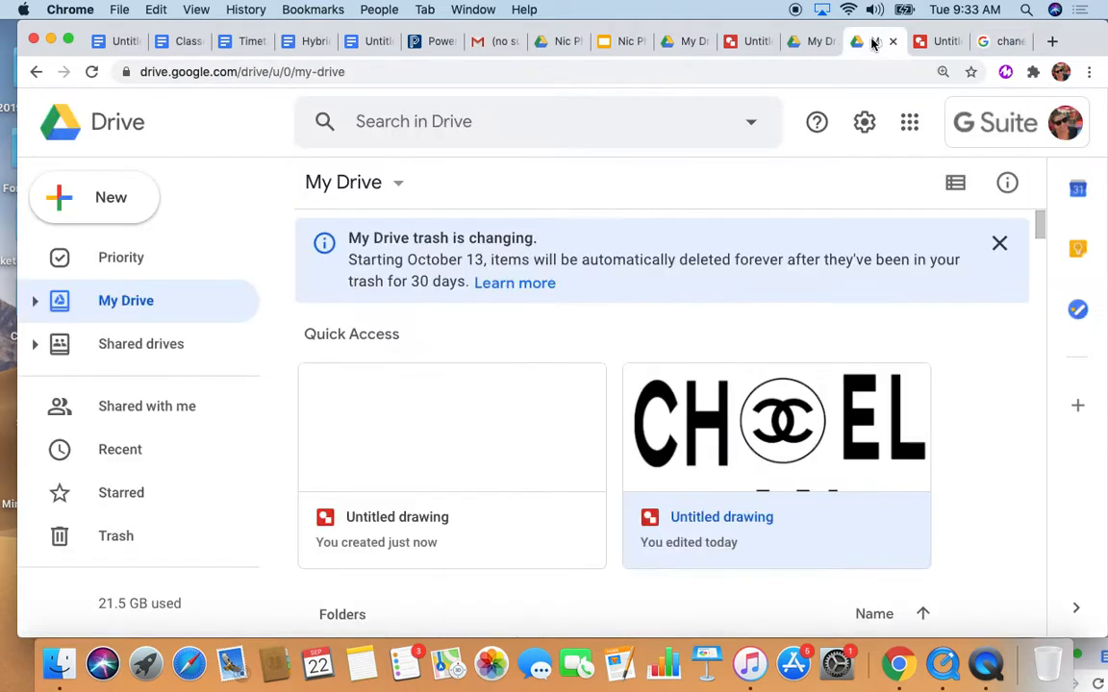
left_click(940, 43)
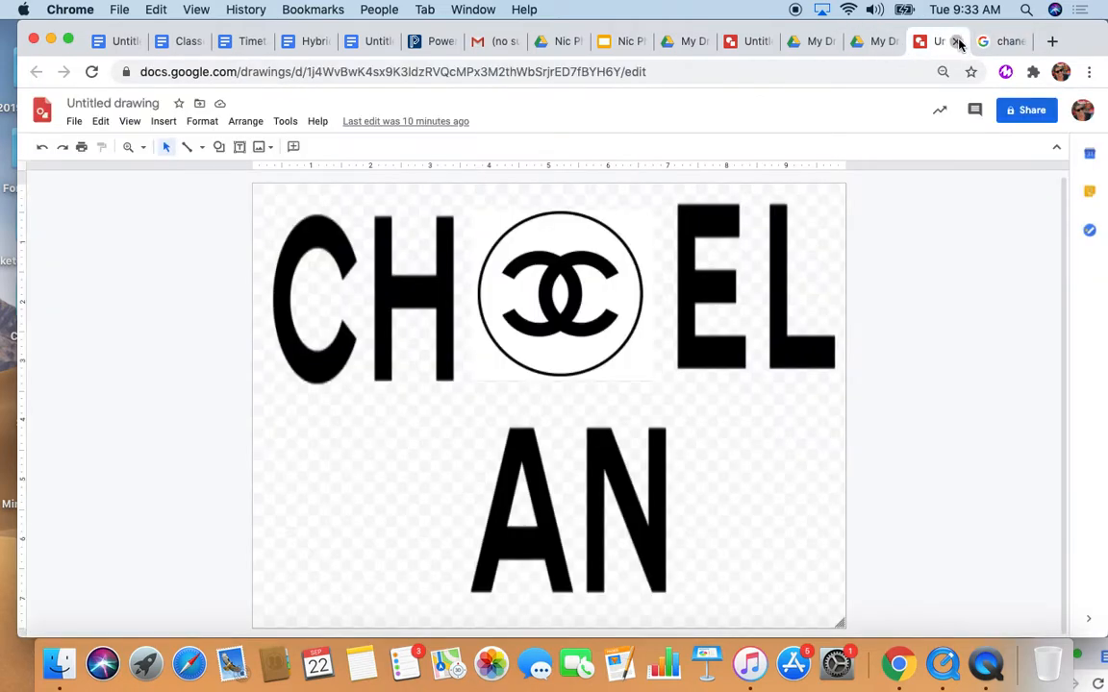
left_click(959, 42)
left_click(739, 43)
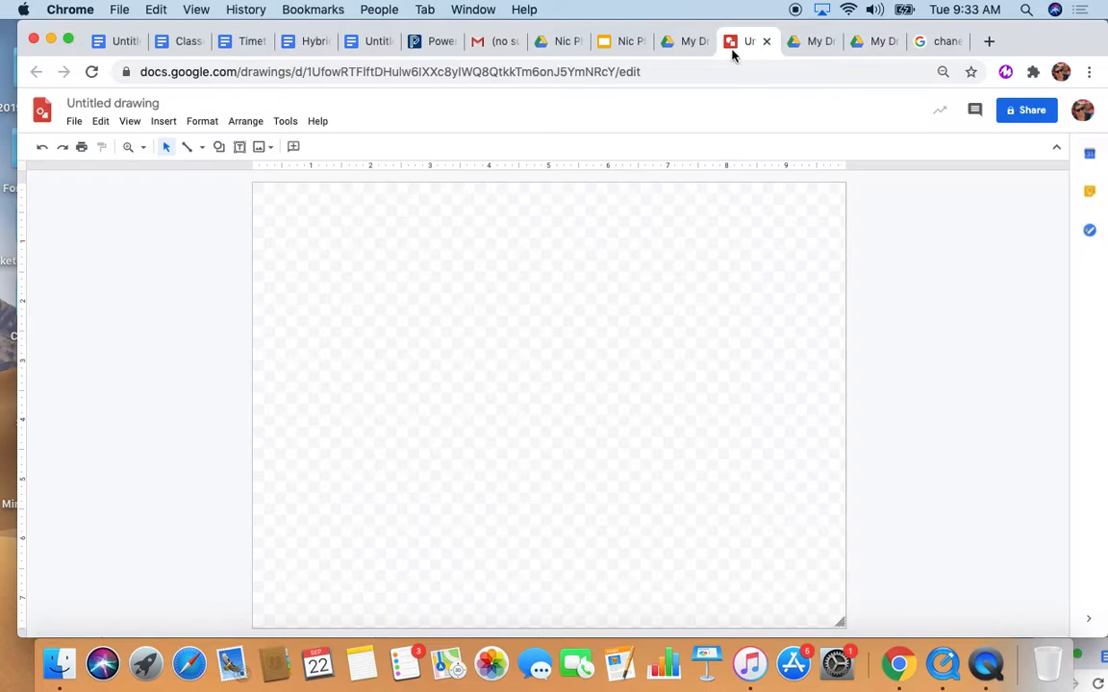
right_click(381, 249)
left_click(415, 305)
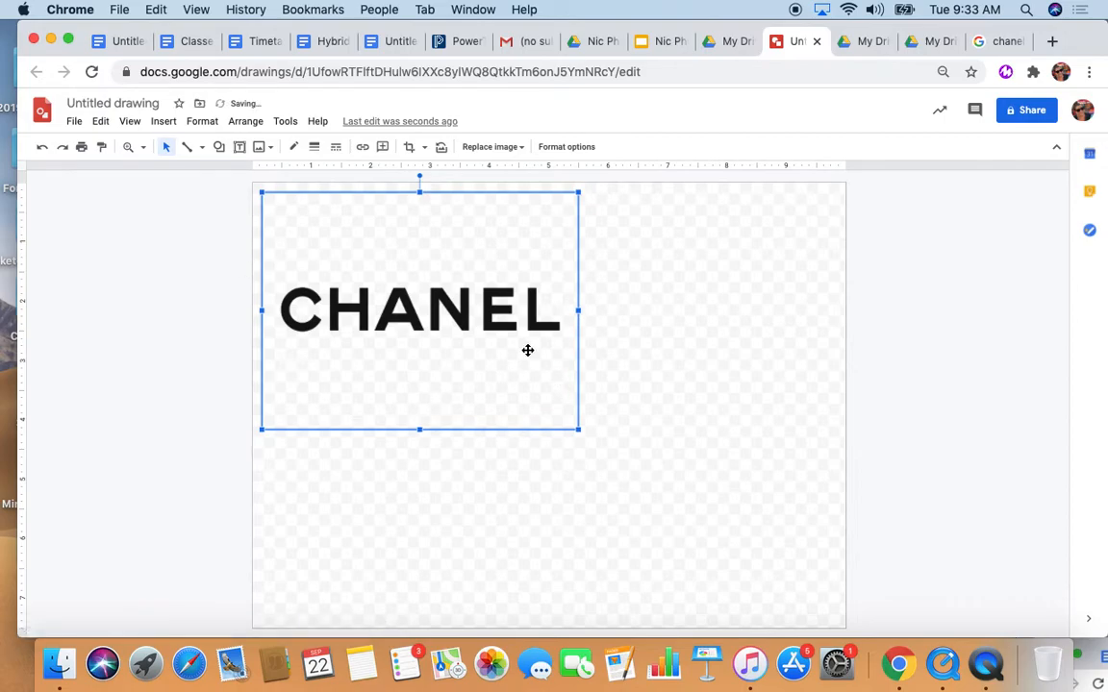
Step: Crop the pasted Chanel wordmark image tightly around its letters
left_click(408, 149)
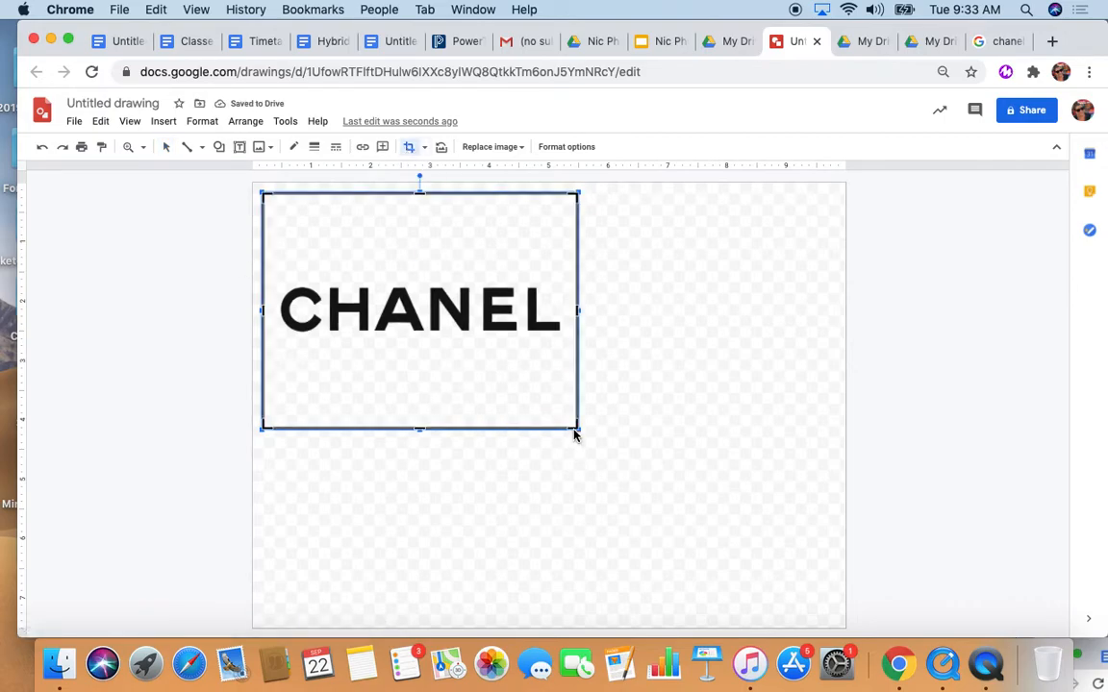
left_click_drag(577, 430, 564, 338)
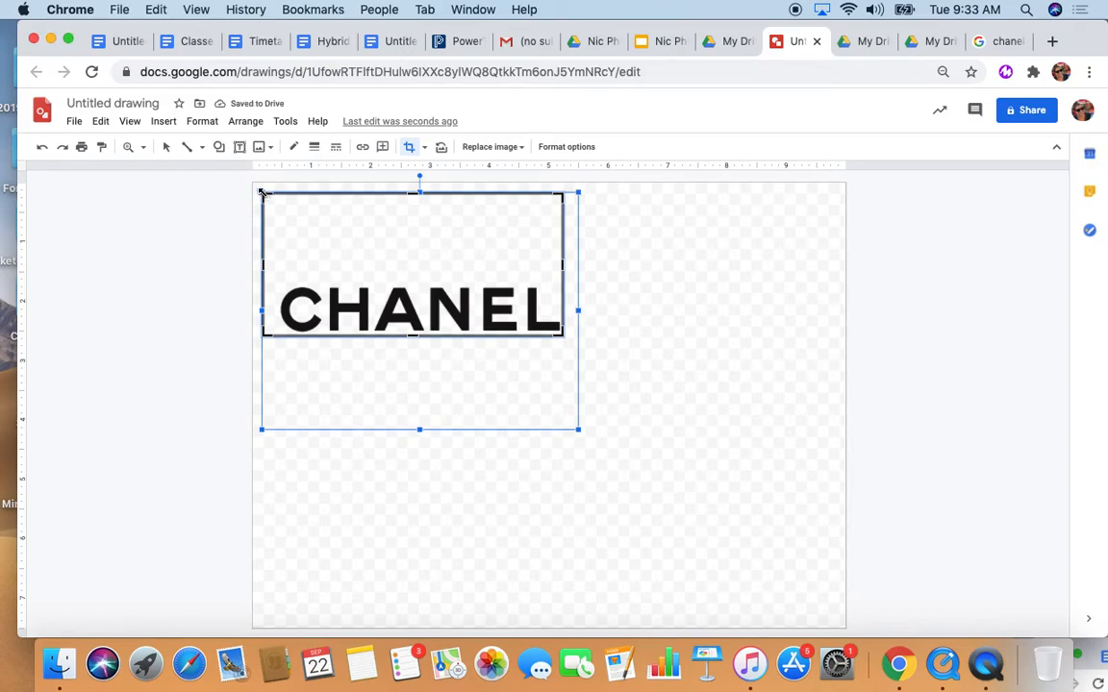
left_click_drag(261, 193, 275, 281)
key("Return")
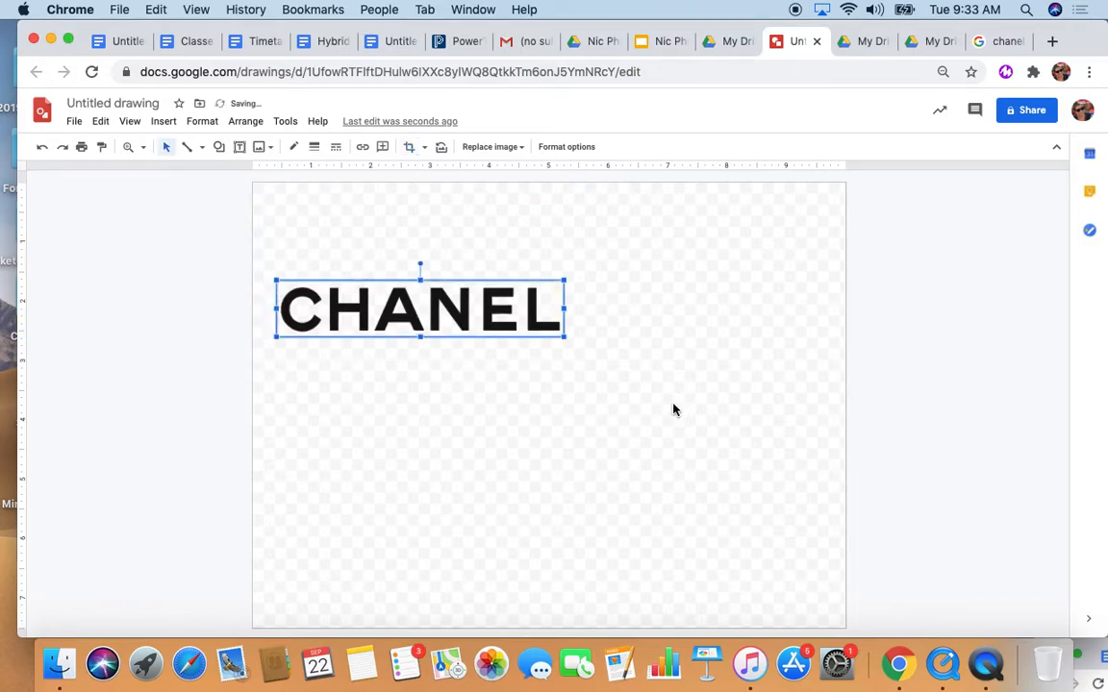
Step: Move the cropped wordmark to the canvas's upper-left corner, enlarge it to the full canvas width and stretch it to about half the canvas height
left_click_drag(471, 313, 451, 226)
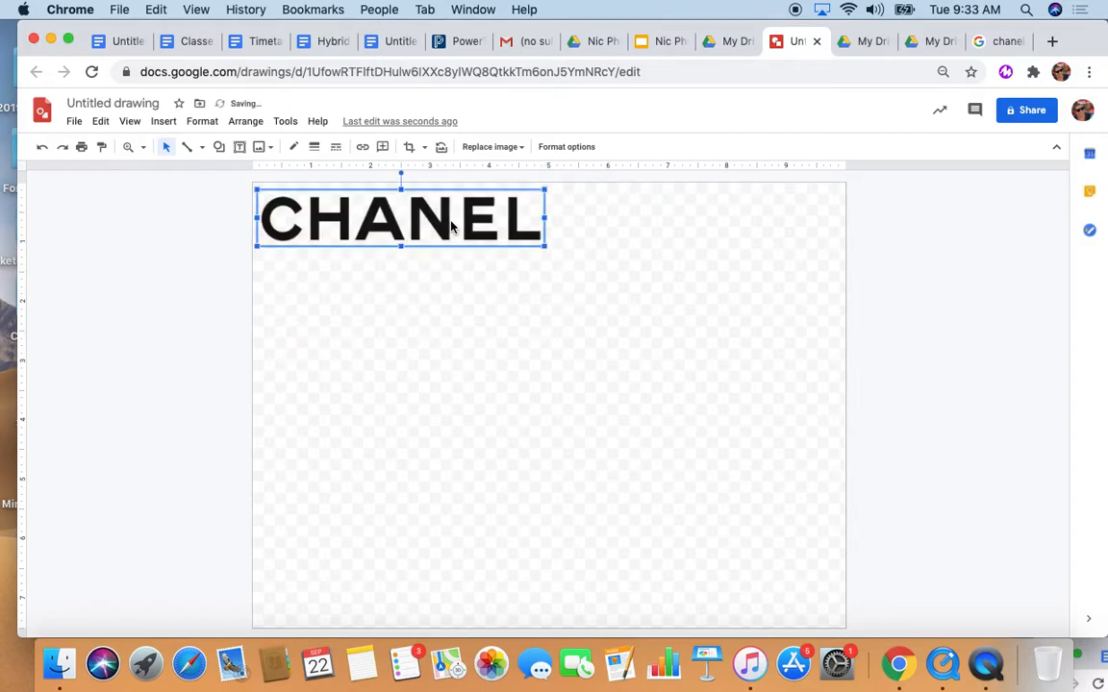
left_click_drag(544, 247, 613, 310)
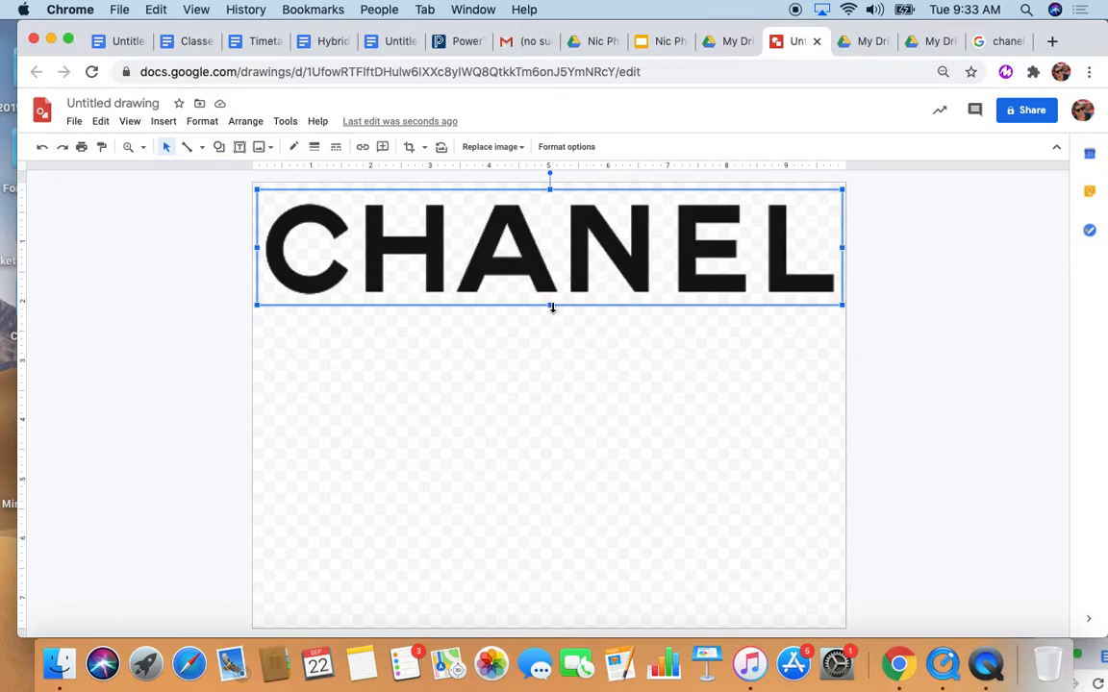
left_click_drag(550, 305, 545, 410)
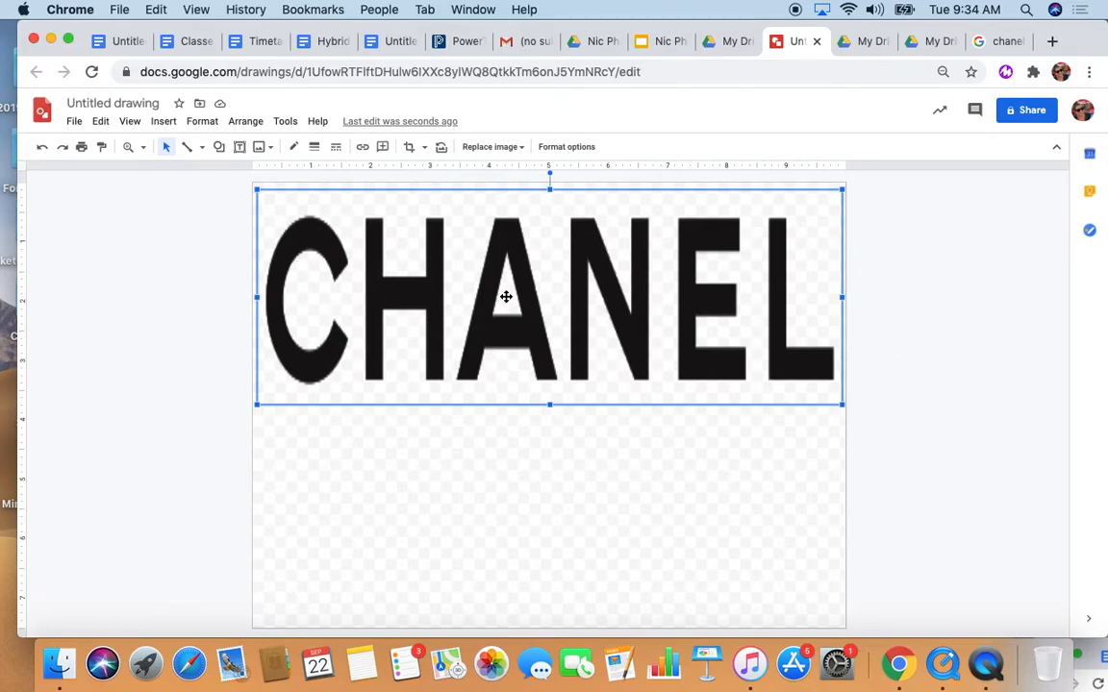
Step: Duplicate the stretched wordmark twice and move the copies down and to the right, clear of the original
key("super+d")
key("super+d")
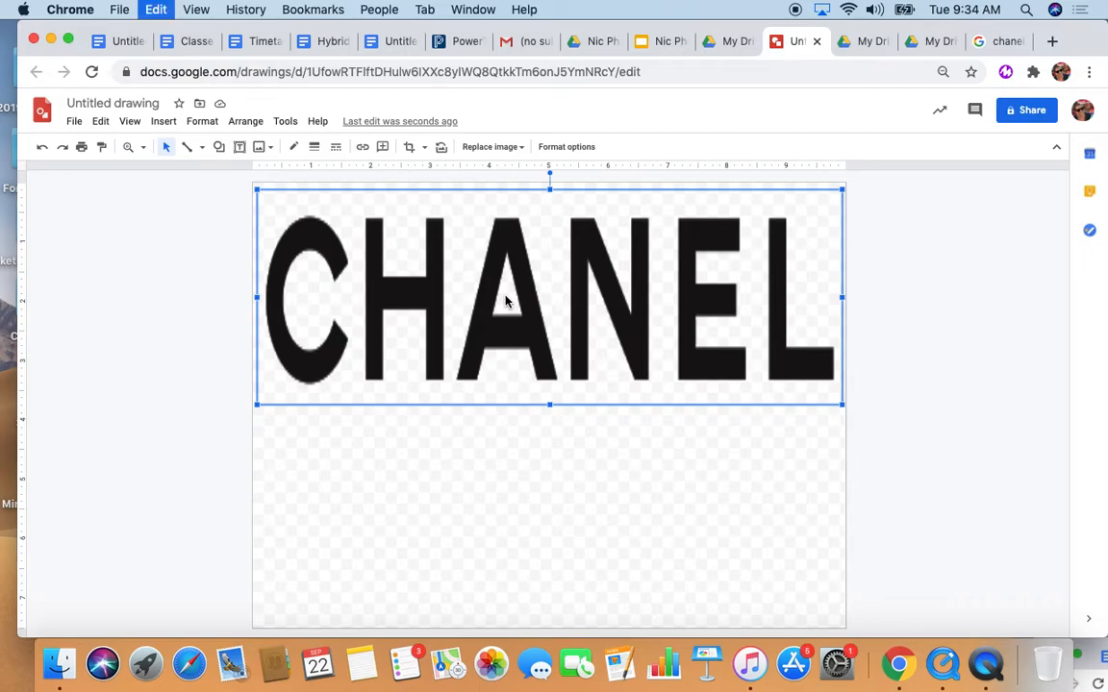
left_click_drag(512, 312, 876, 600)
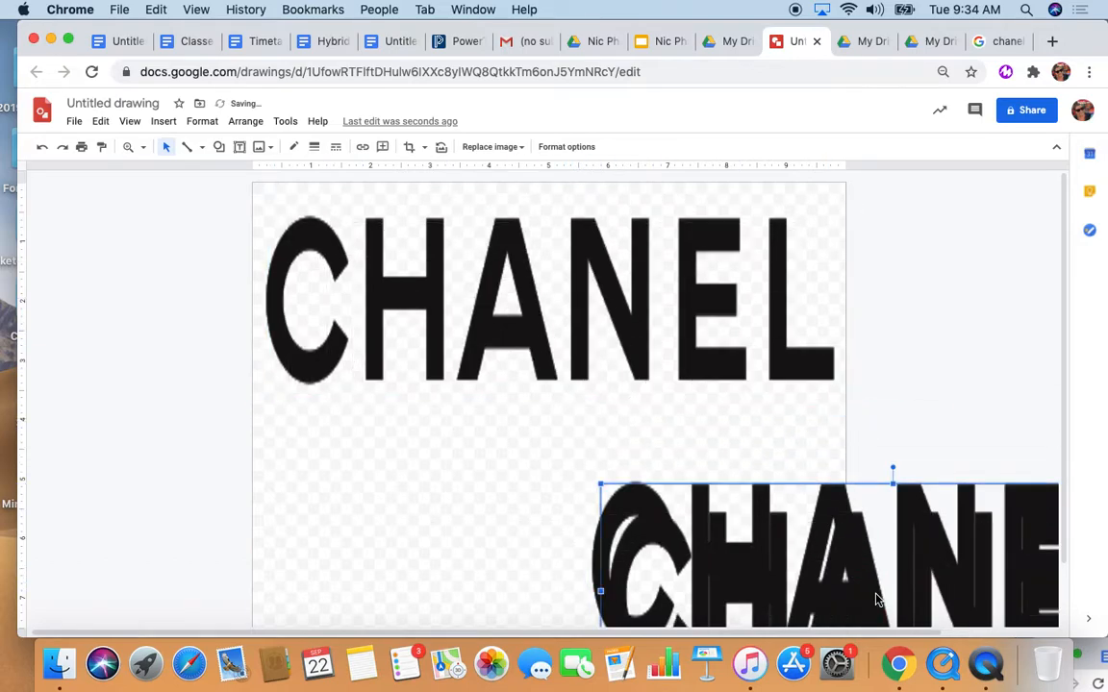
Step: Crop the original wordmark at the top of the canvas to the letters CH
left_click(602, 313)
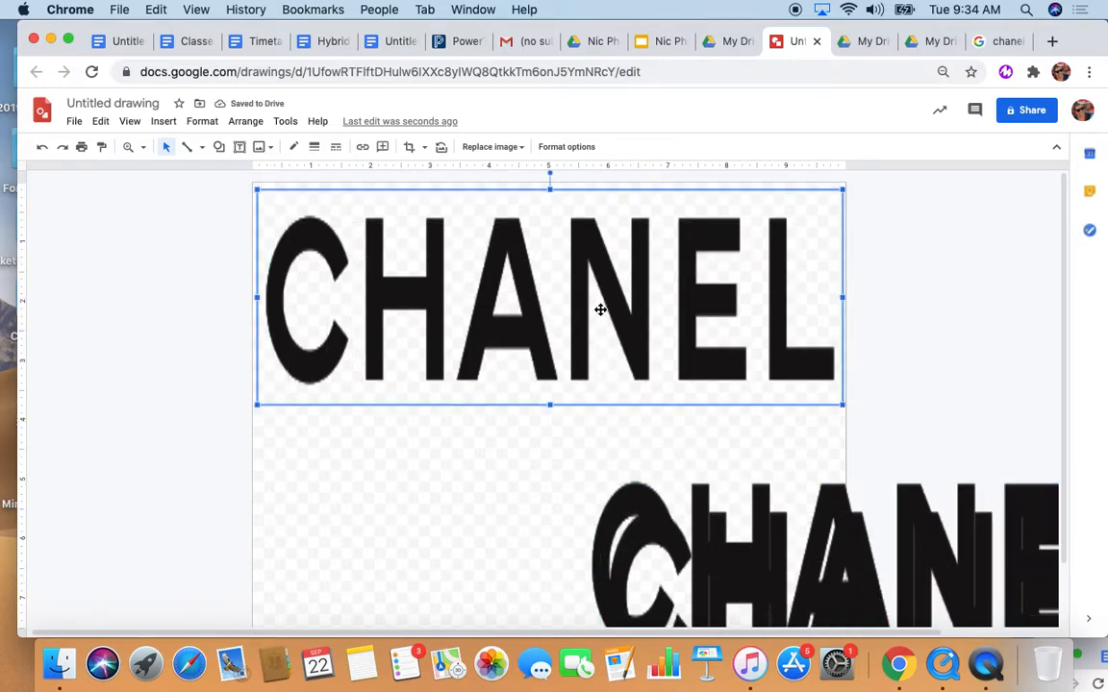
left_click(409, 147)
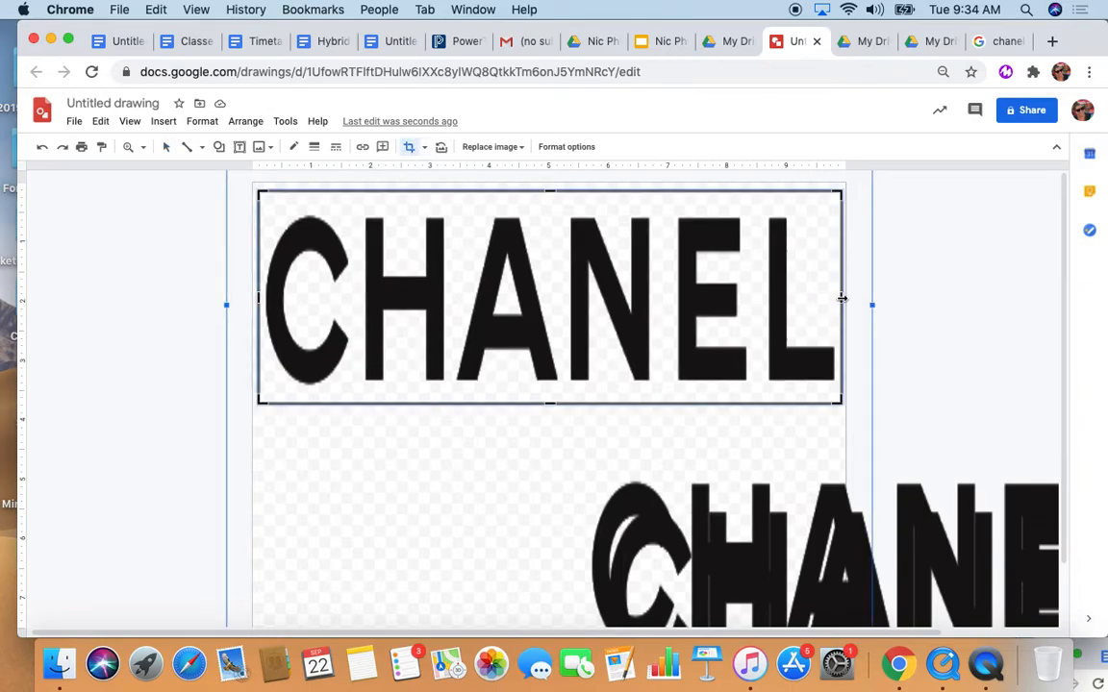
left_click_drag(840, 298, 451, 297)
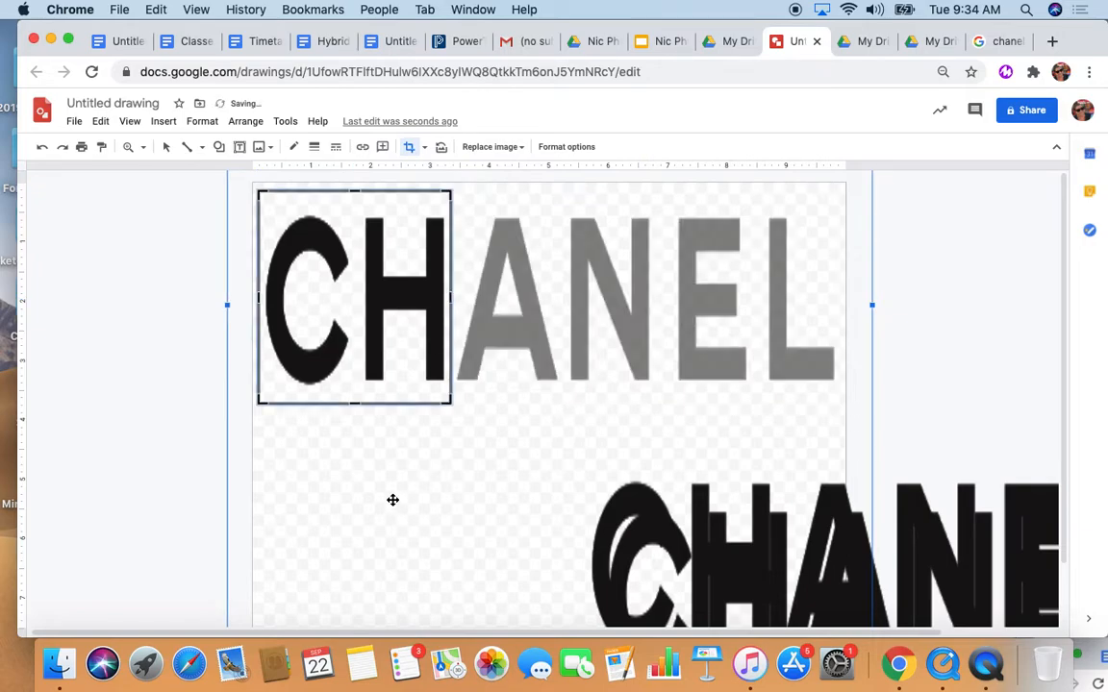
key("Return")
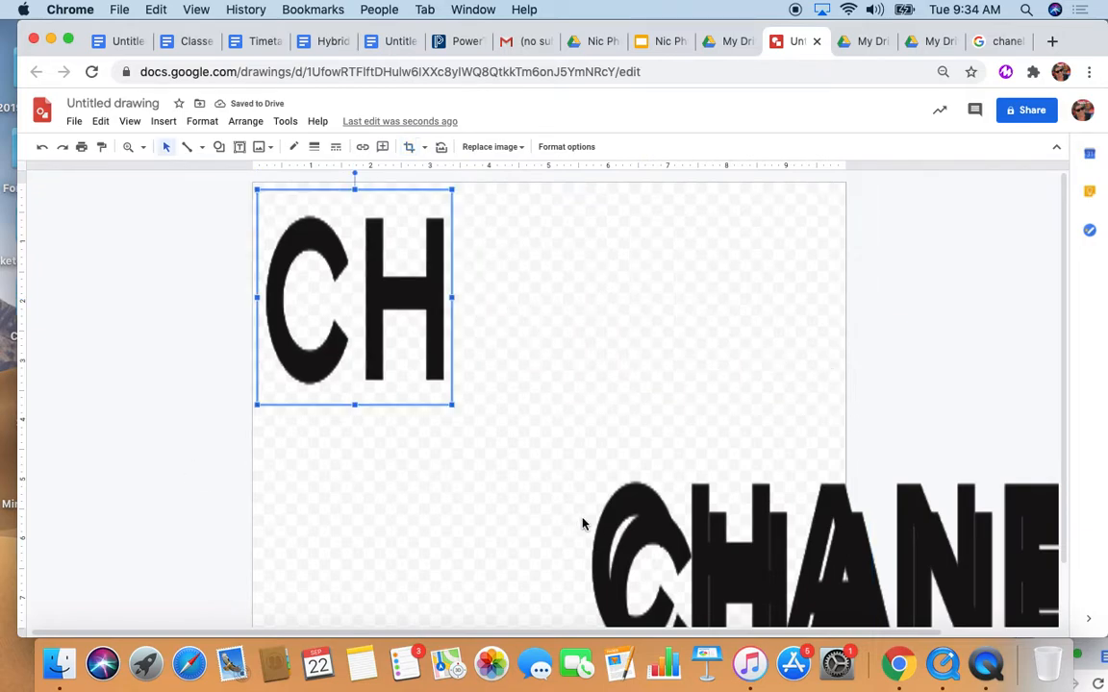
Step: Crop one wordmark copy to the letters AN and place it in the lower middle of the canvas
left_click_drag(721, 542, 465, 388)
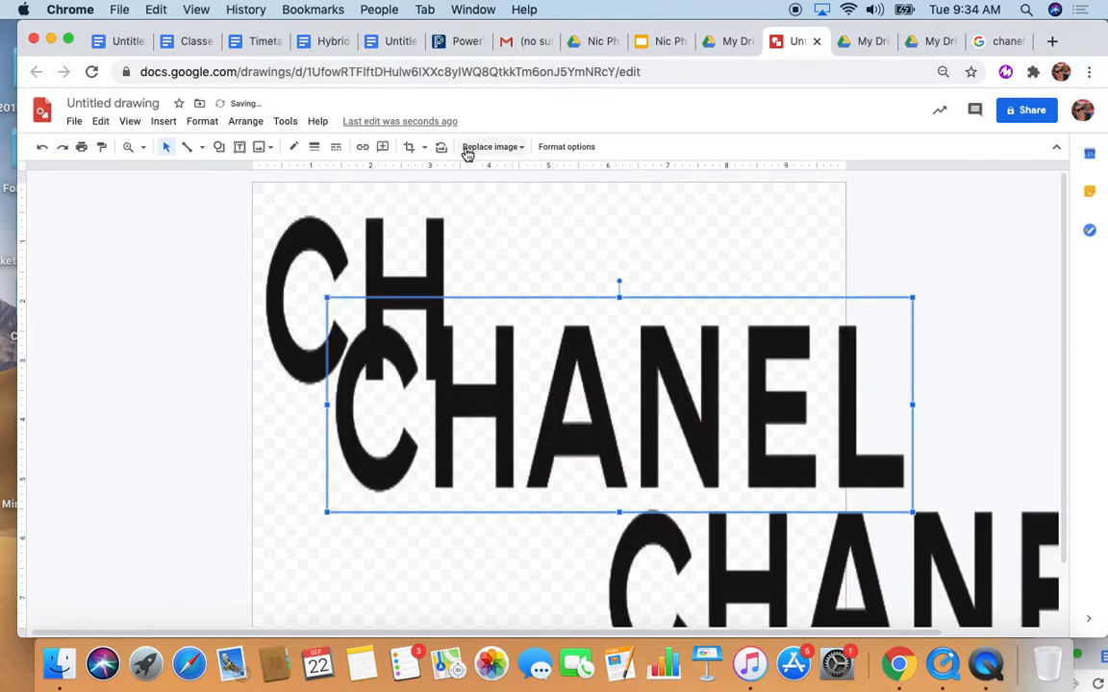
left_click(410, 149)
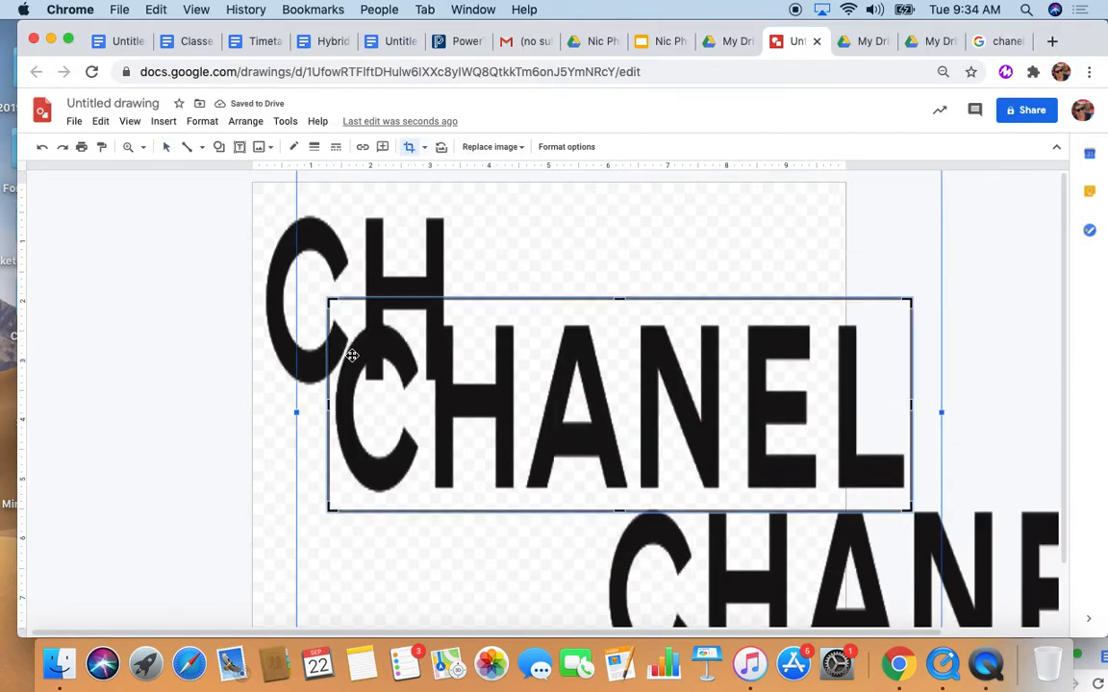
mouse_move(328, 405)
left_mouse_down()
mouse_move(390, 402)
mouse_move(521, 433)
left_mouse_up()
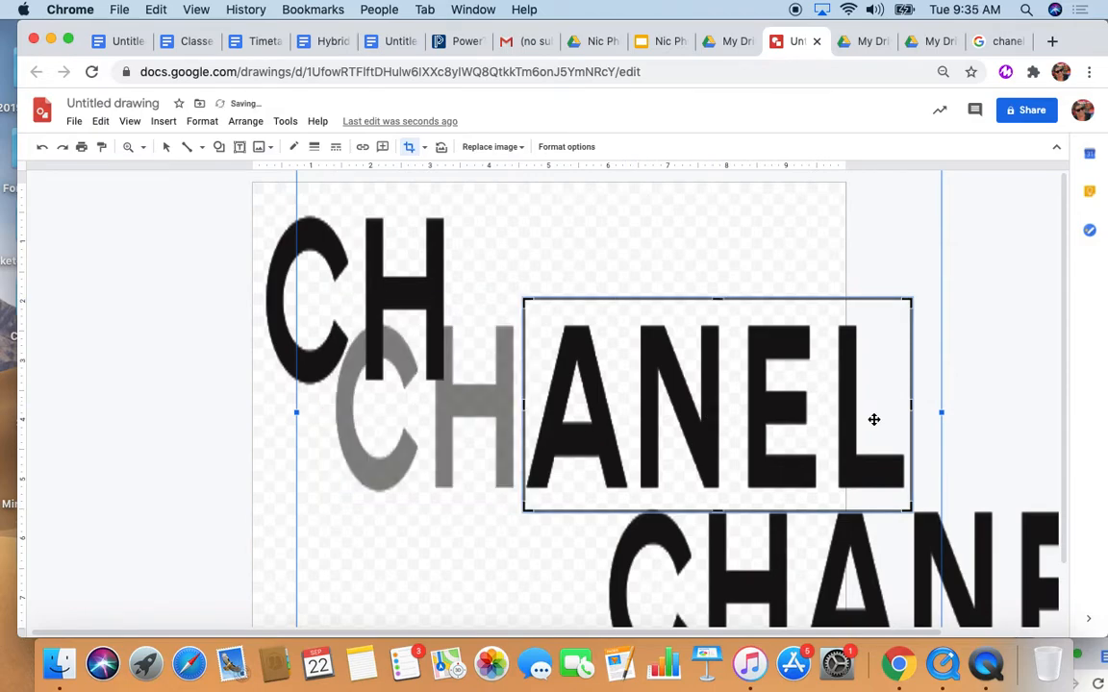
left_click_drag(909, 405, 732, 411)
key("Return")
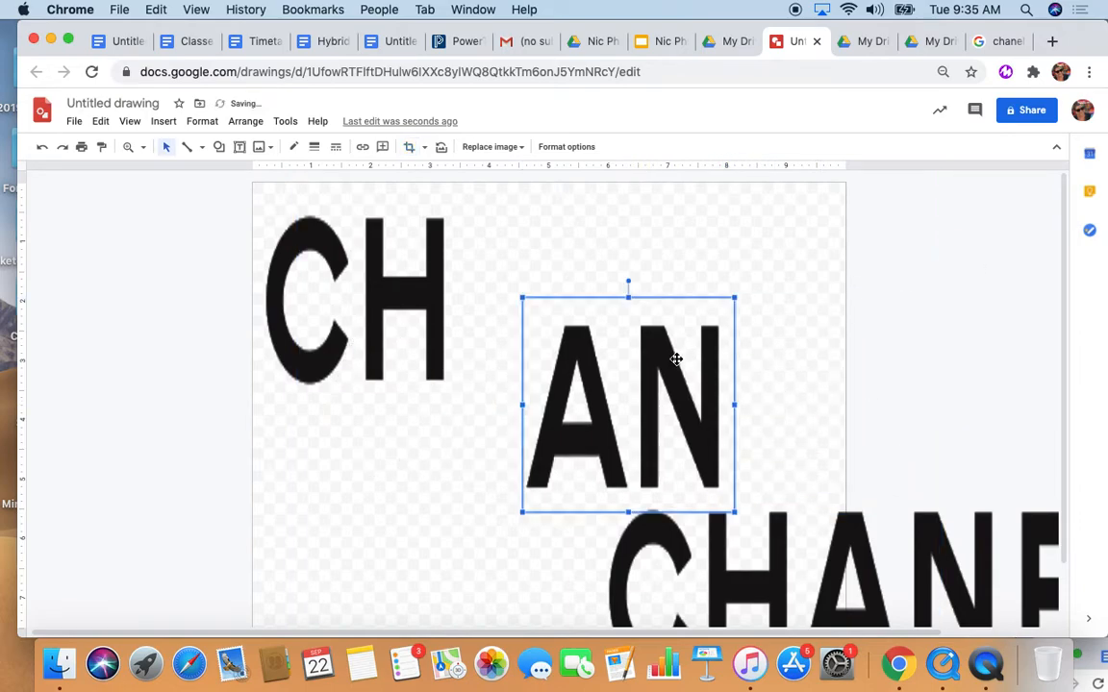
left_click_drag(620, 395, 580, 472)
Step: Crop the remaining wordmark copy to EL, place it at the canvas's upper right level with CH, and nudge AN into the lower middle cell
left_click_drag(827, 544, 630, 324)
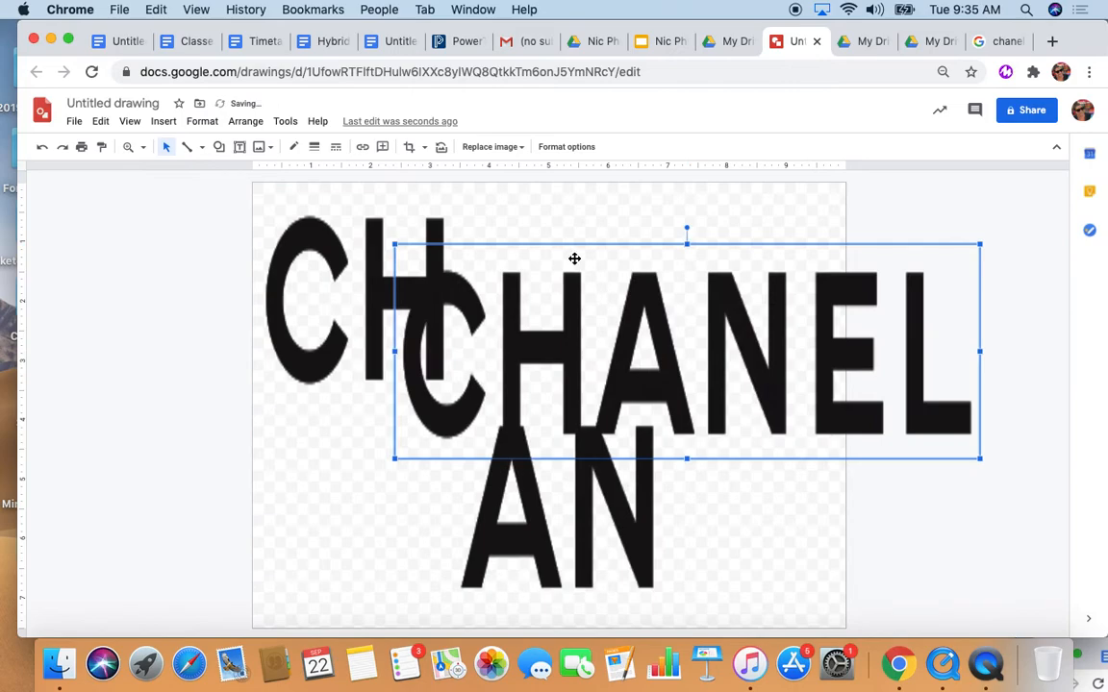
left_click(409, 146)
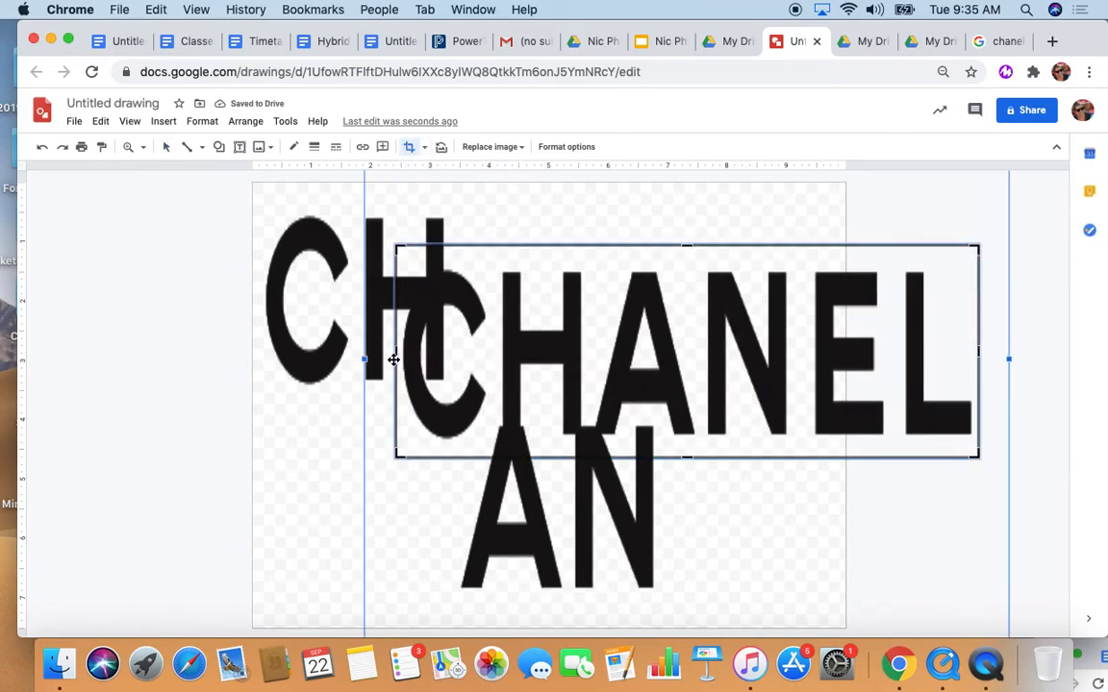
left_click_drag(394, 352, 799, 348)
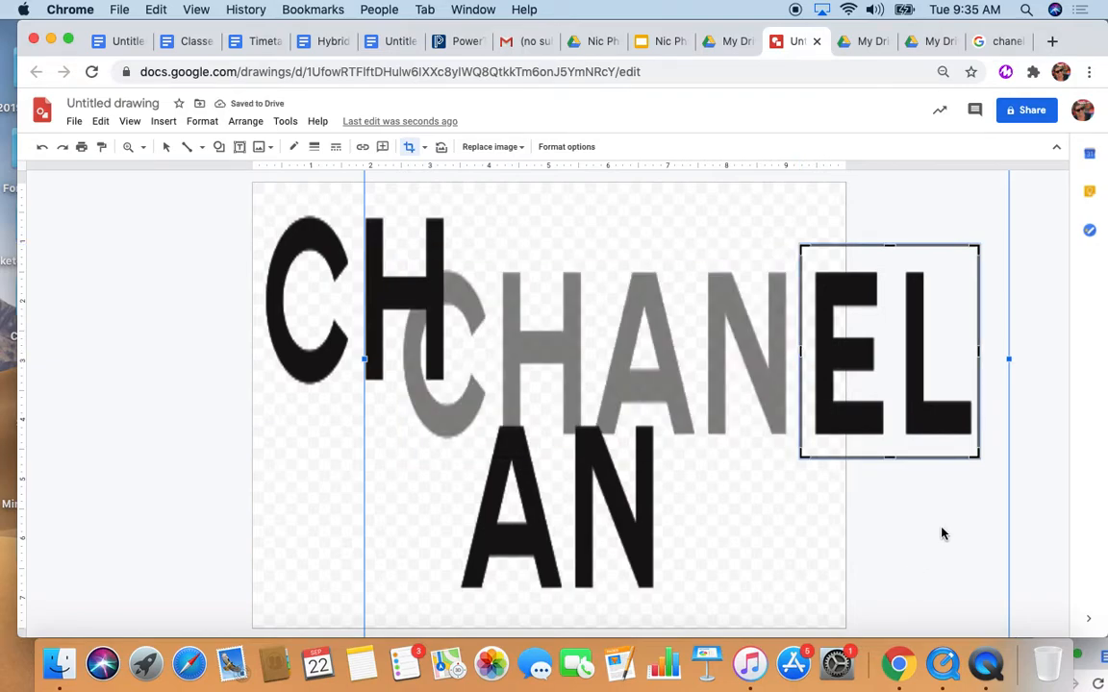
key("Return")
left_click_drag(866, 366, 717, 312)
left_click_drag(558, 507, 557, 518)
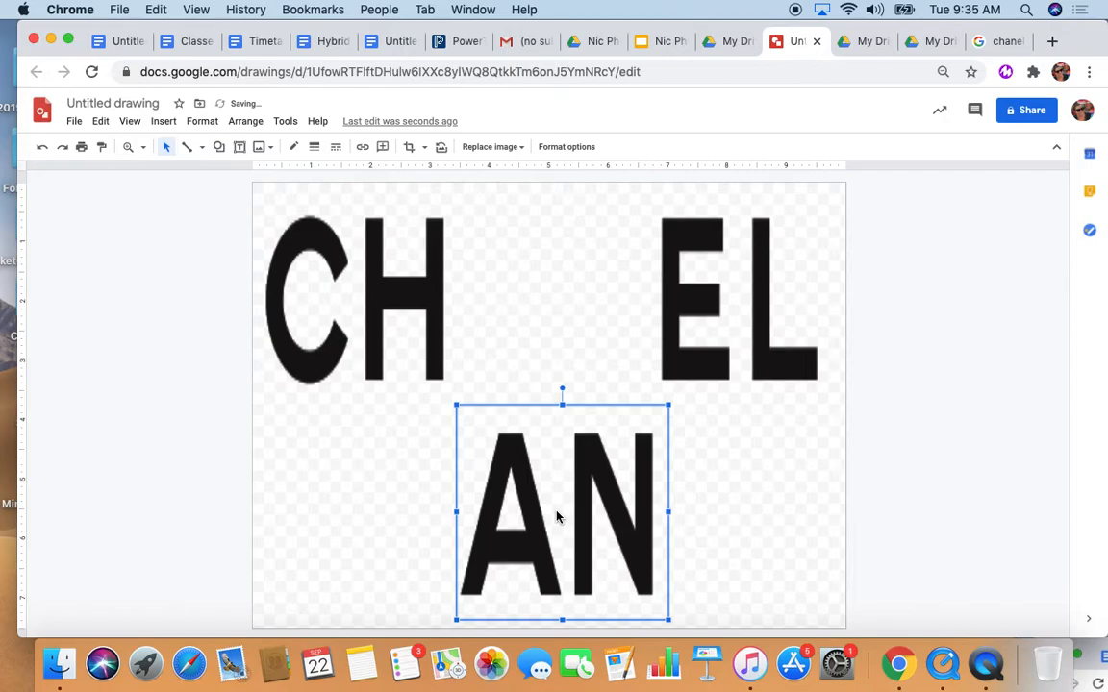
left_click(735, 505)
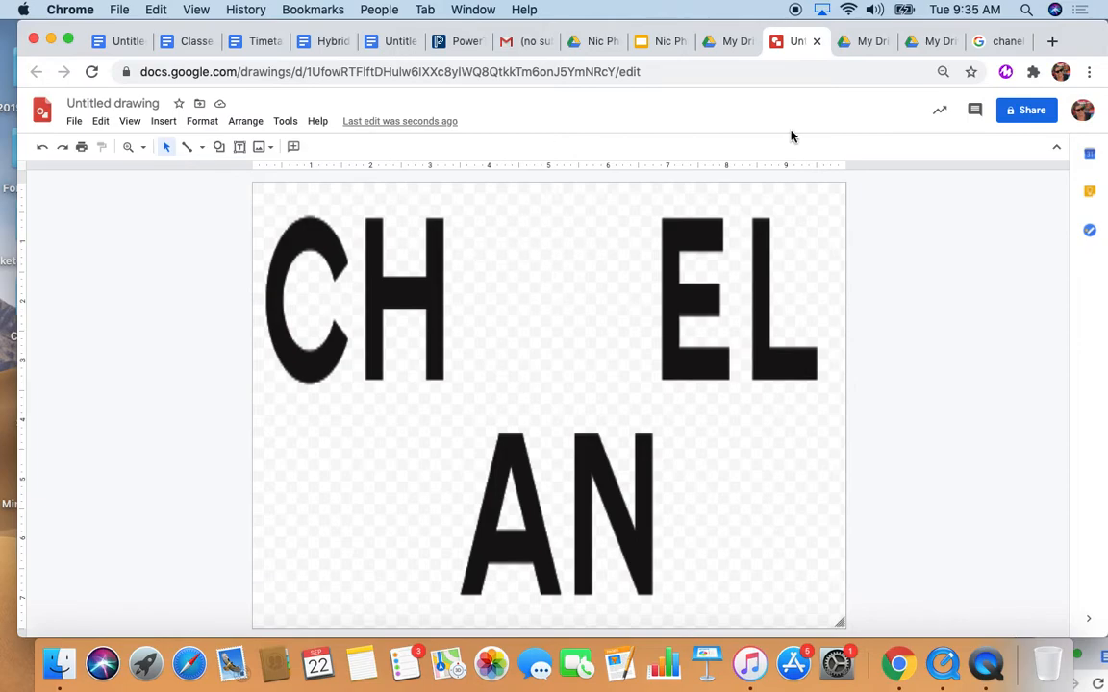
Step: Copy the TopPNG "bleu de chanel logo" image from the Google results and paste it into the drawing
left_click(1000, 40)
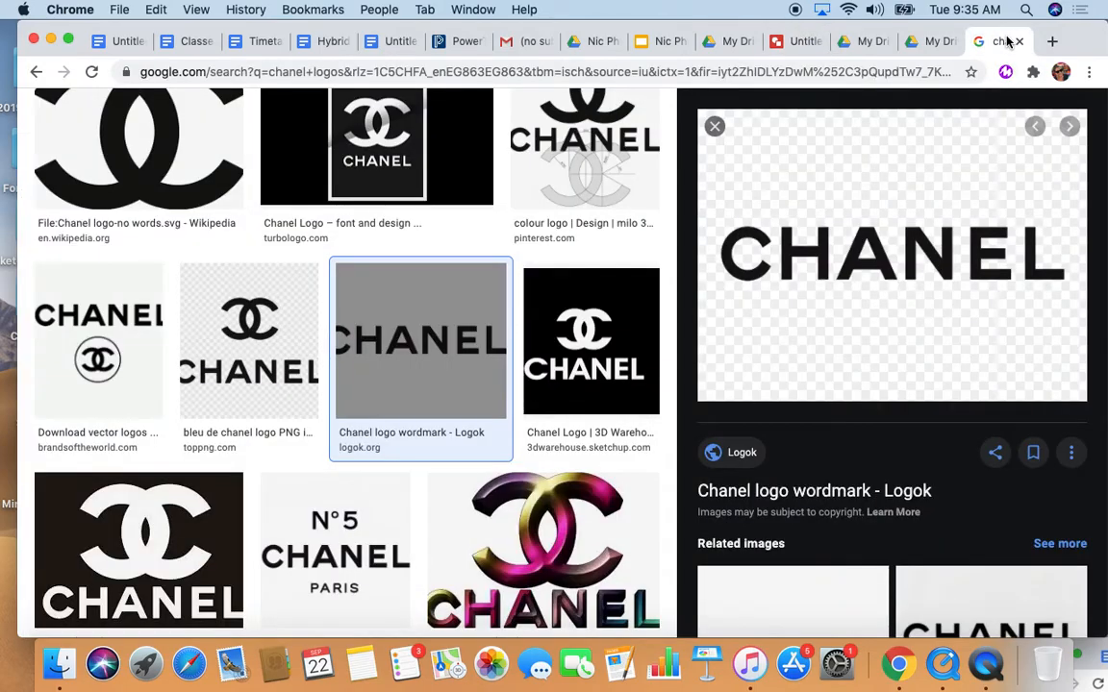
left_click(269, 356)
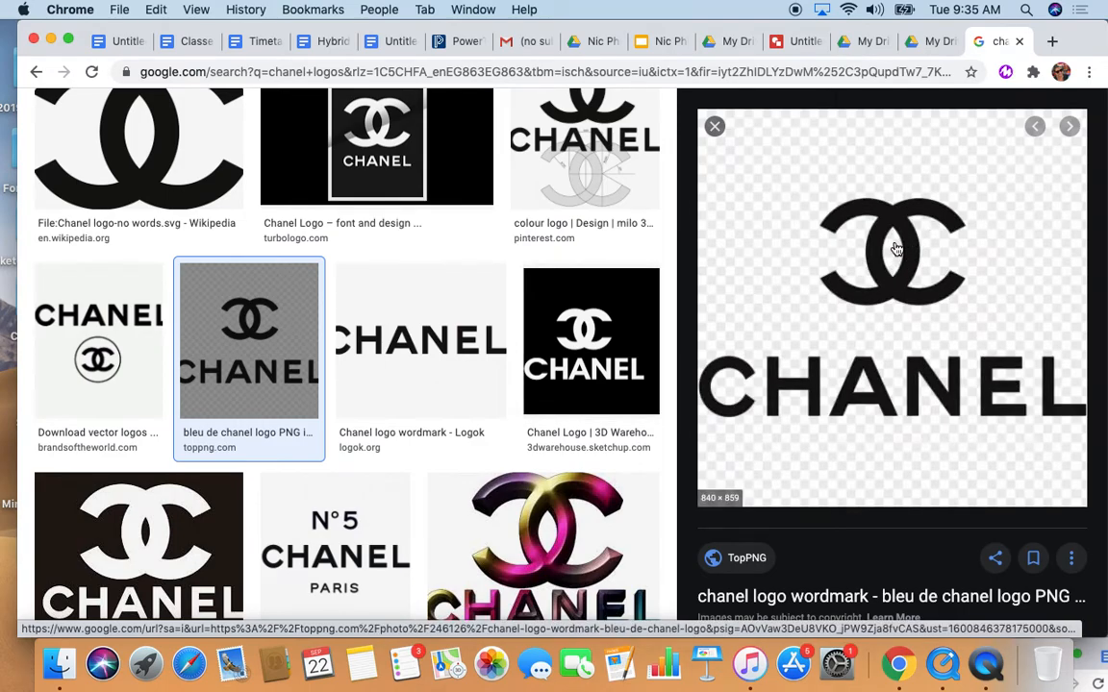
right_click(895, 250)
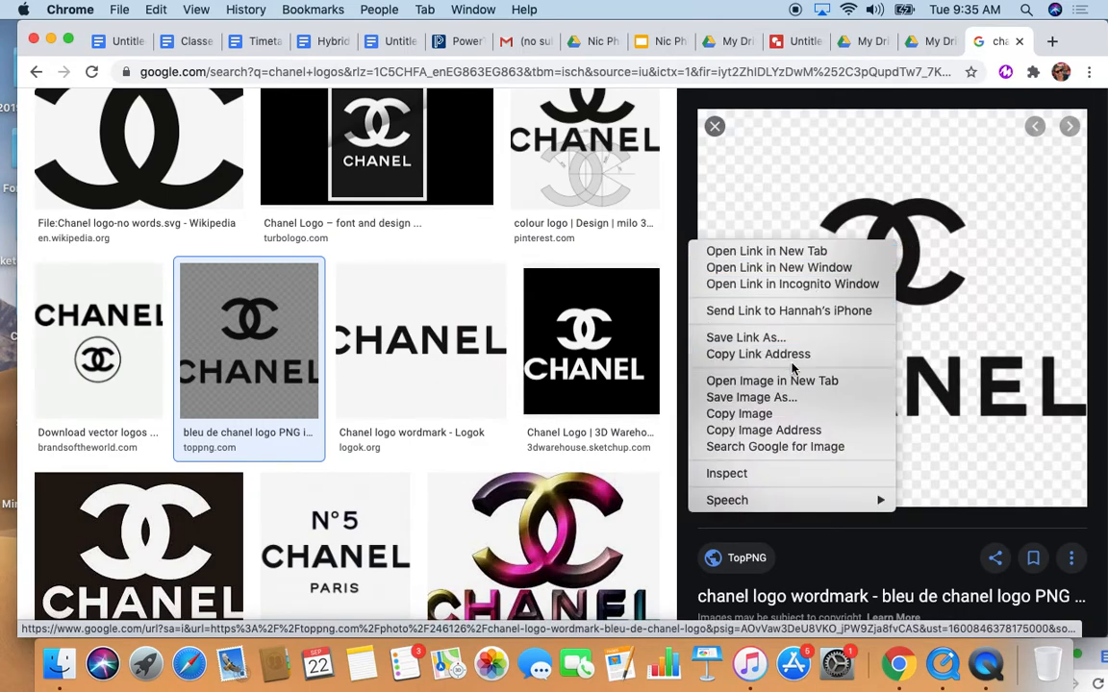
left_click(769, 414)
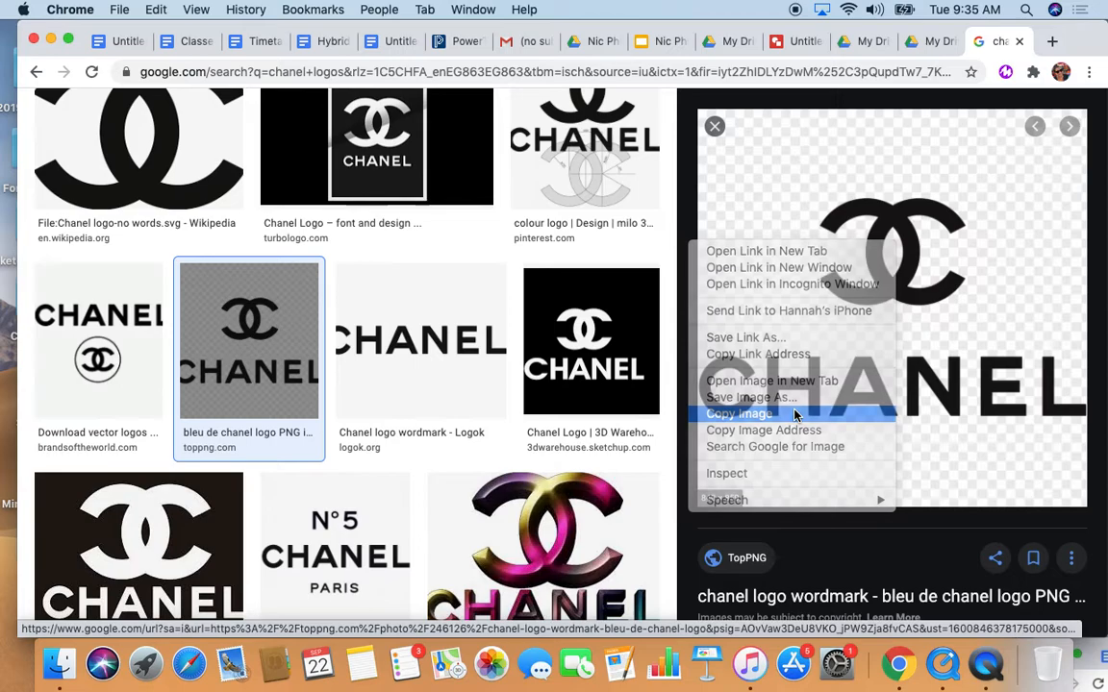
left_click(795, 41)
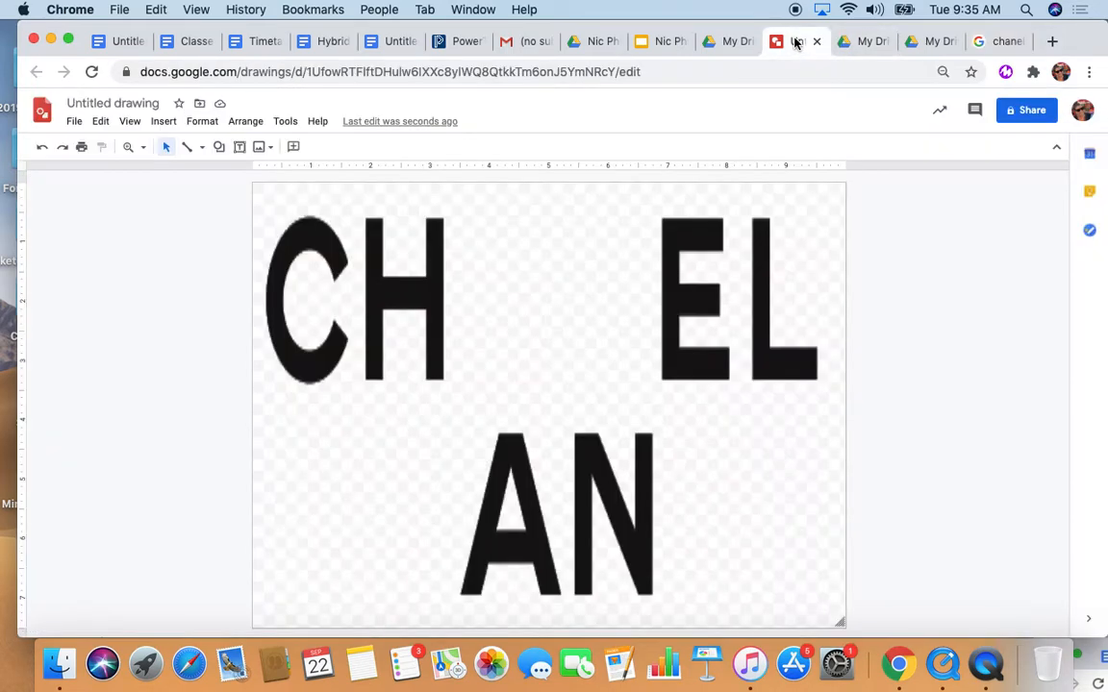
right_click(536, 307)
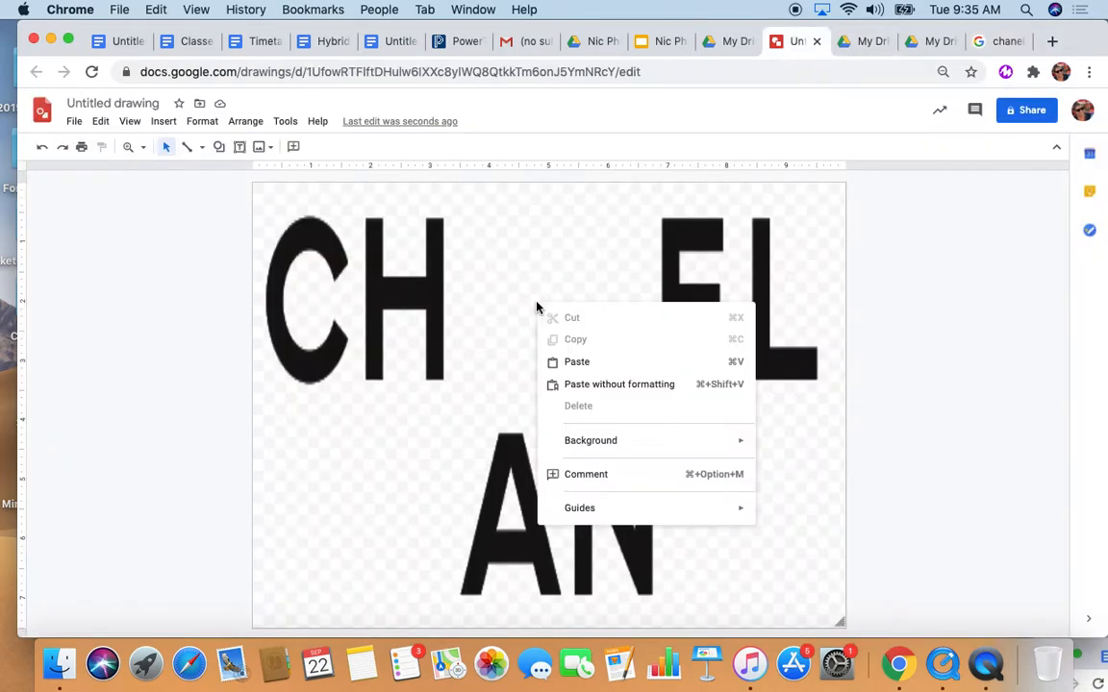
left_click(584, 363)
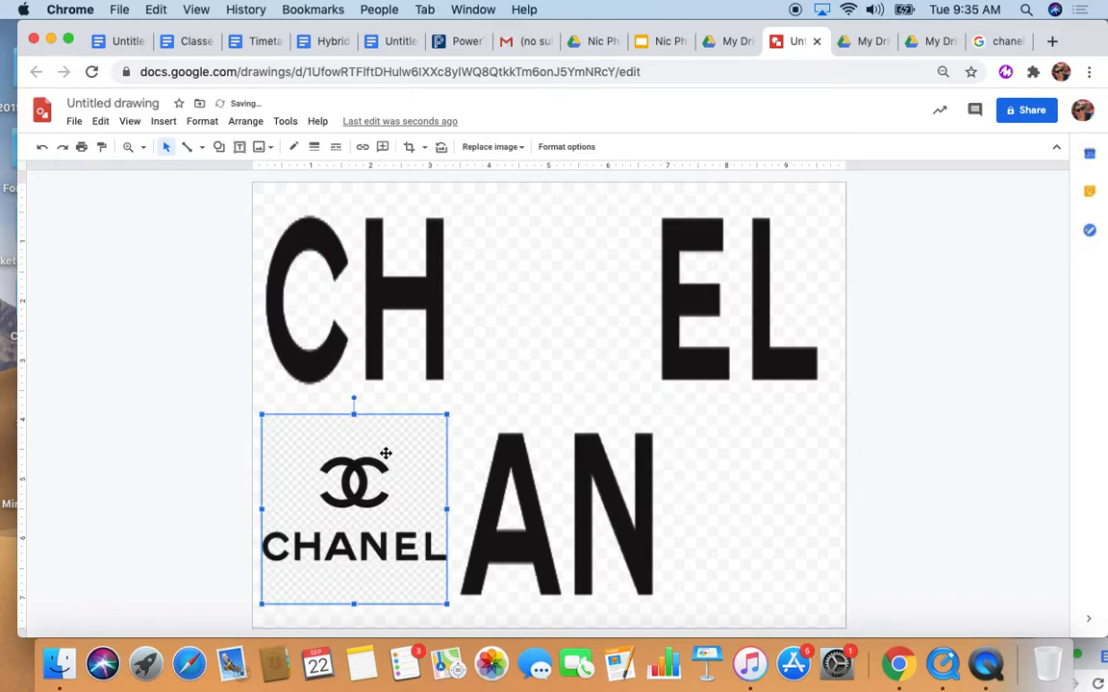
Step: Crop the pasted logo image to just the interlocking double-C emblem
left_click(408, 148)
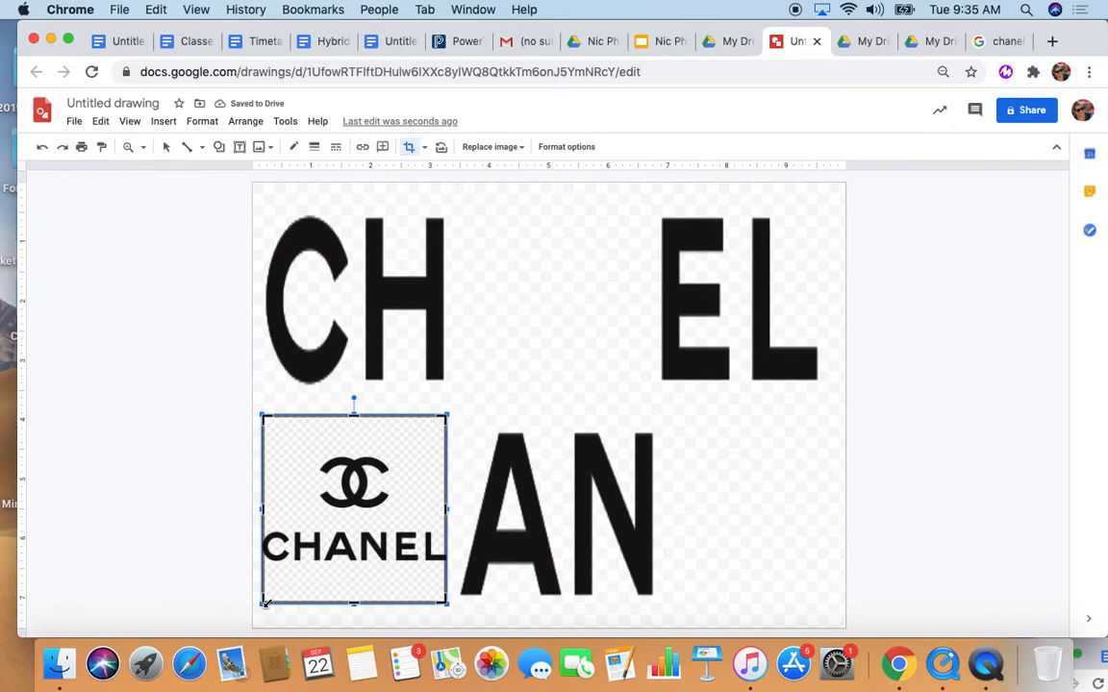
left_click_drag(267, 604, 314, 516)
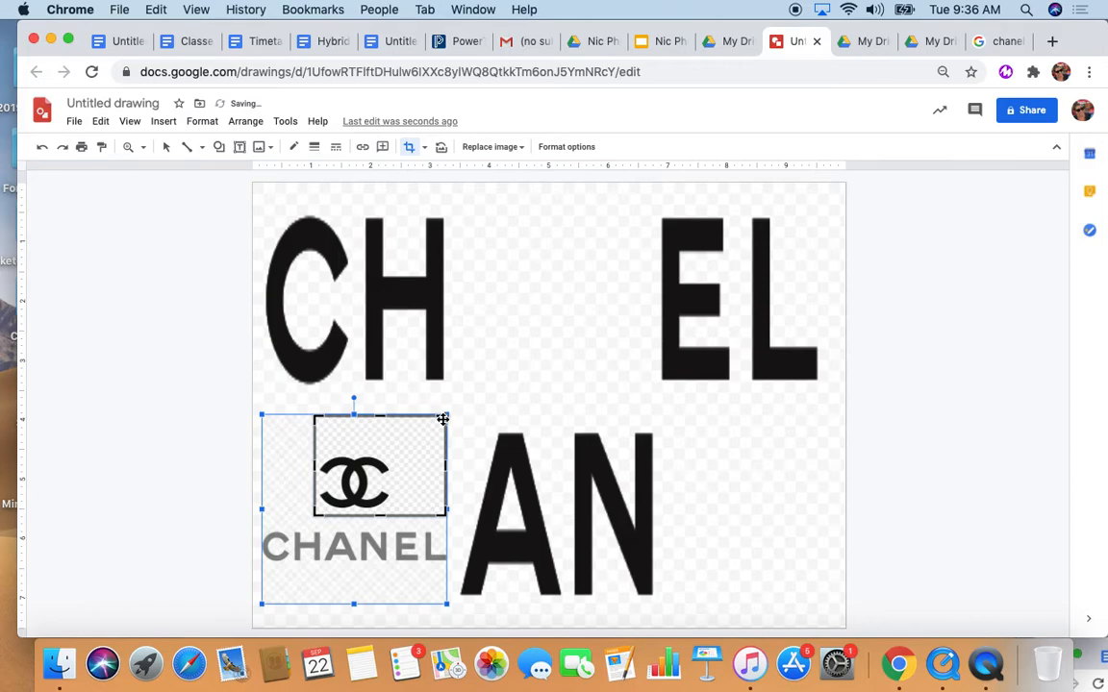
left_click_drag(445, 416, 393, 447)
left_click(176, 499)
Step: Move the double-C emblem between CH and EL, then resize and centre it to fit the gap
left_click_drag(352, 485, 546, 287)
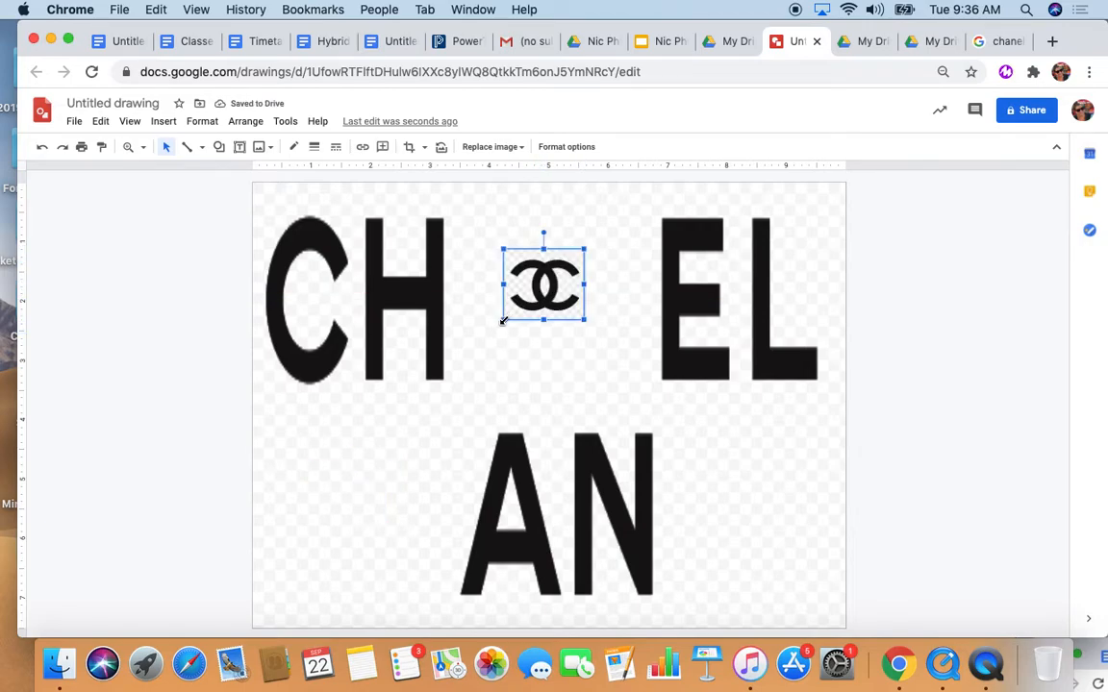
left_click_drag(503, 322, 458, 425)
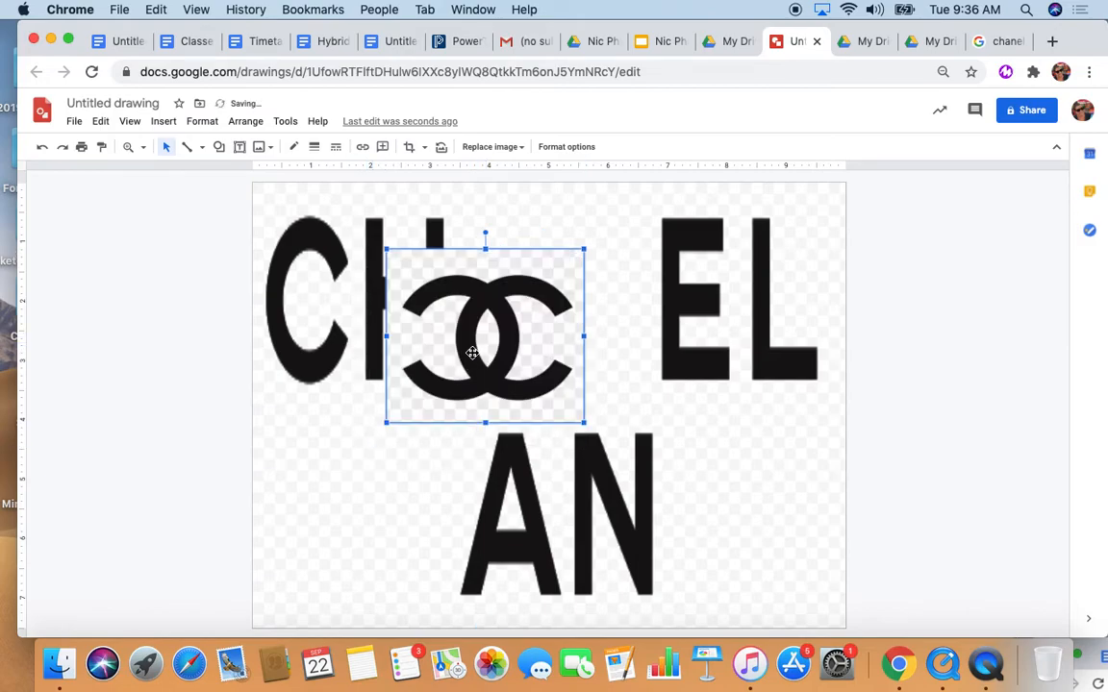
mouse_move(529, 322)
left_mouse_down()
mouse_move(566, 297)
mouse_move(544, 320)
left_mouse_up()
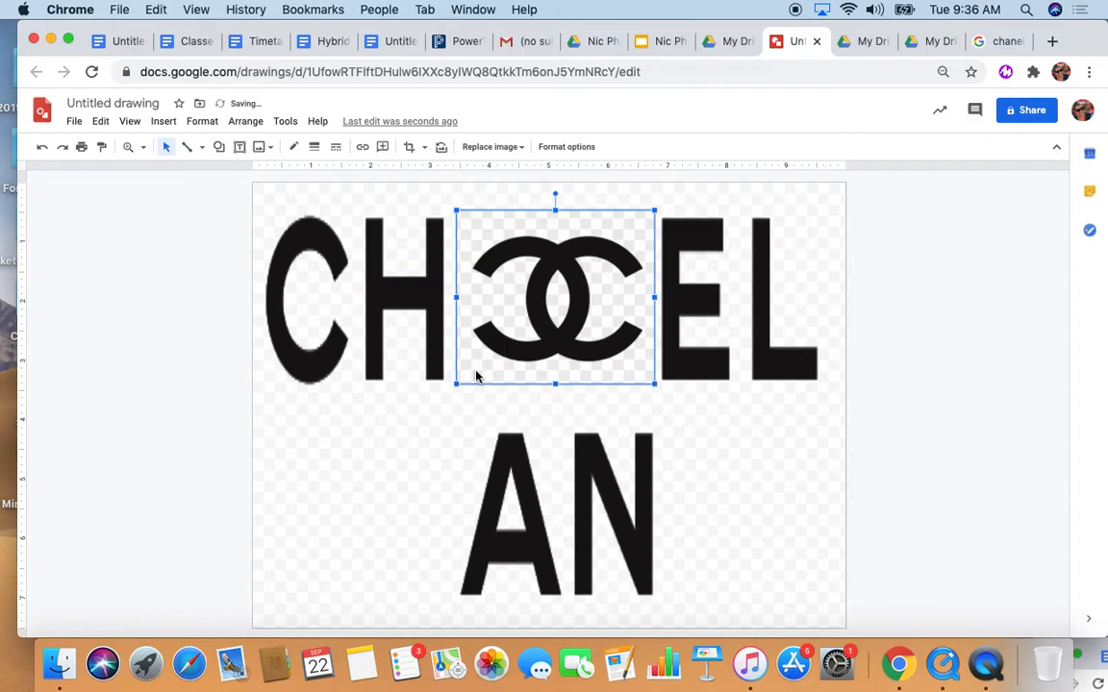
left_click_drag(456, 384, 469, 373)
left_click_drag(551, 315, 544, 324)
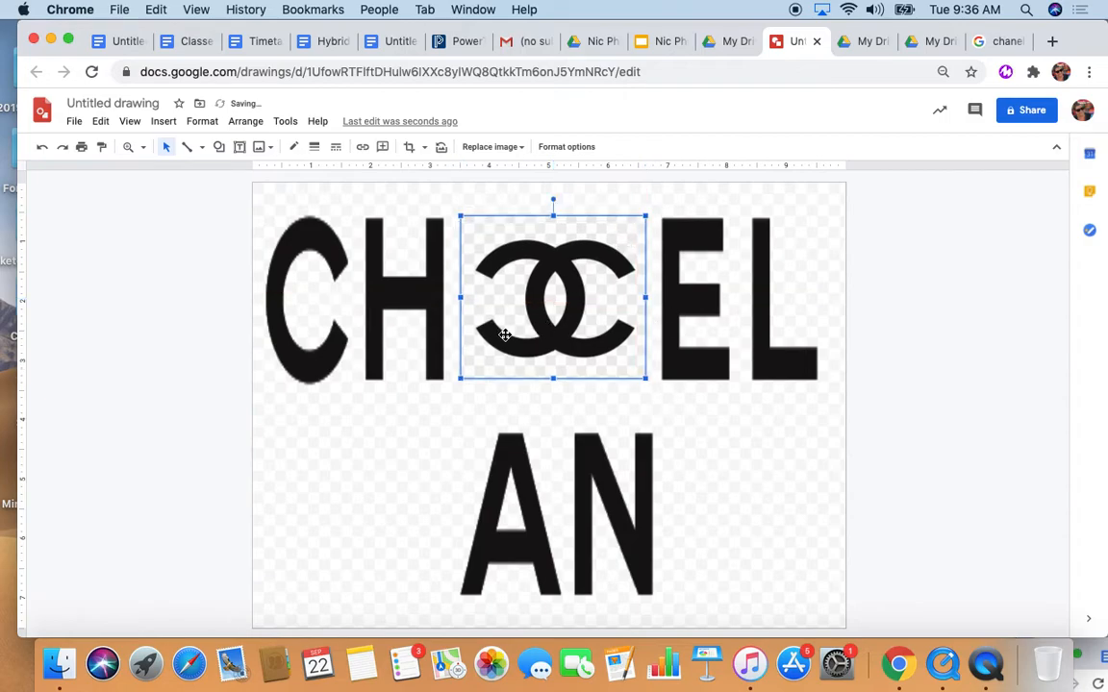
left_click_drag(460, 378, 468, 370)
left_click_drag(541, 334, 542, 344)
left_click(342, 525)
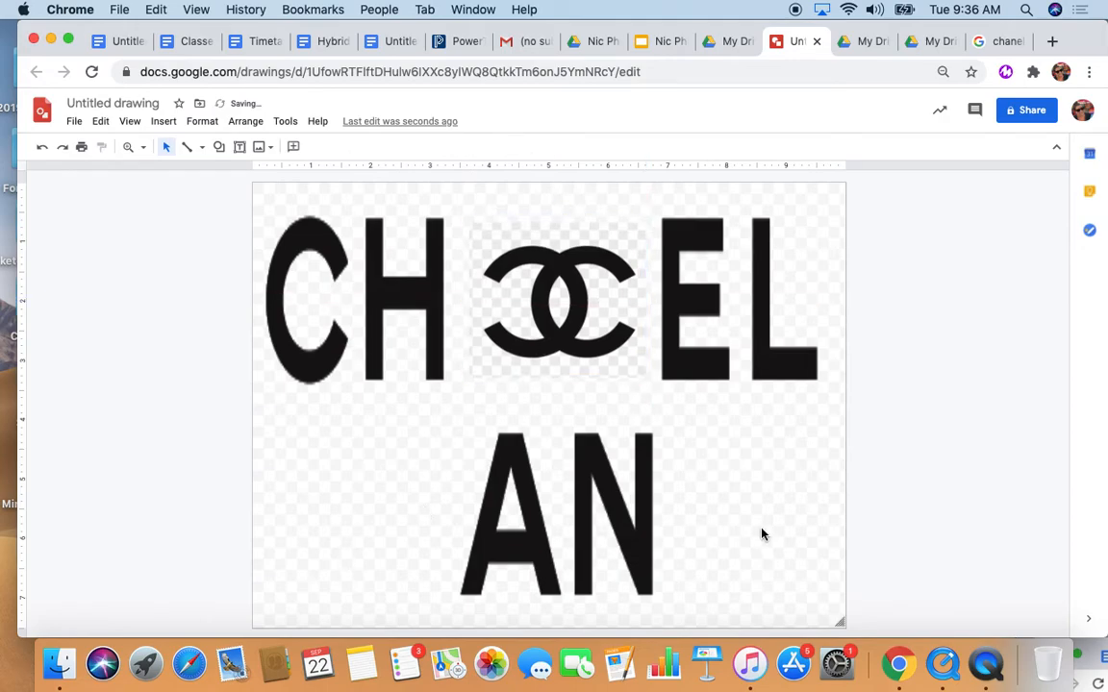
Step: Copy the Brands of the World "Chanel No 5" image from the Google results and paste it into the drawing
left_click(1000, 42)
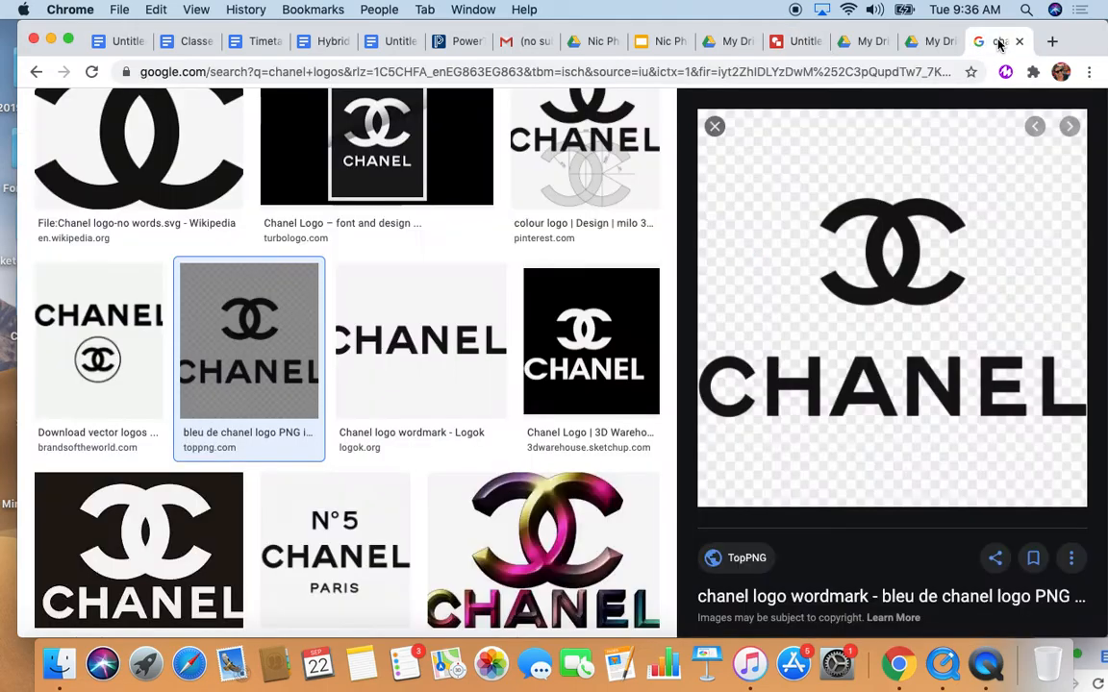
left_click(346, 539)
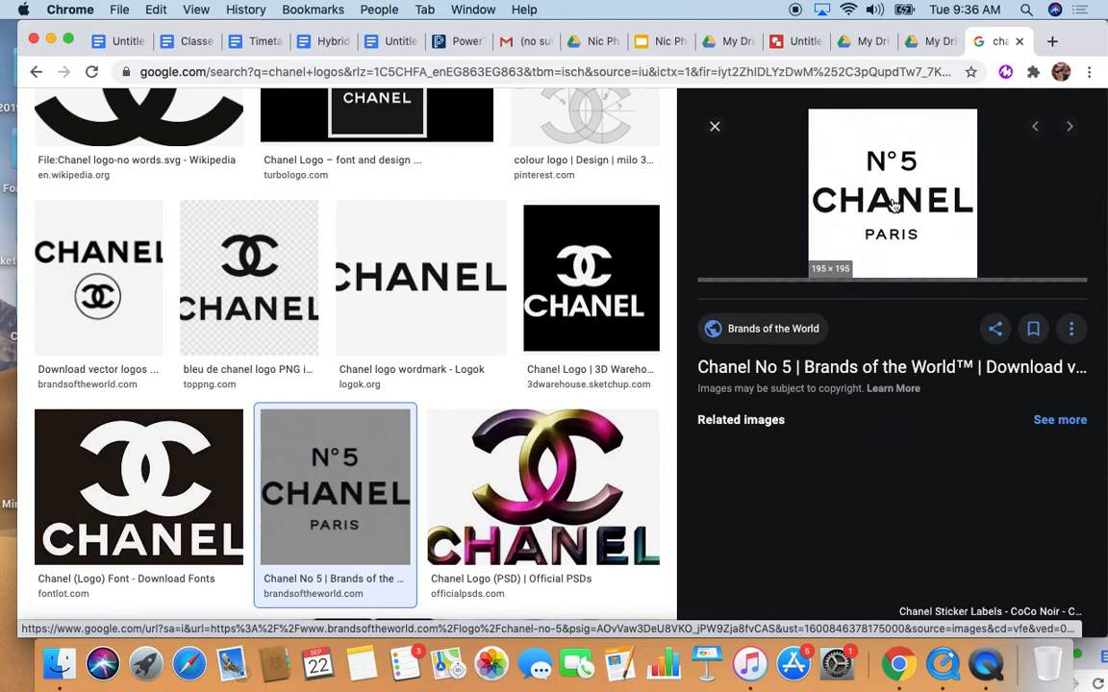
right_click(893, 204)
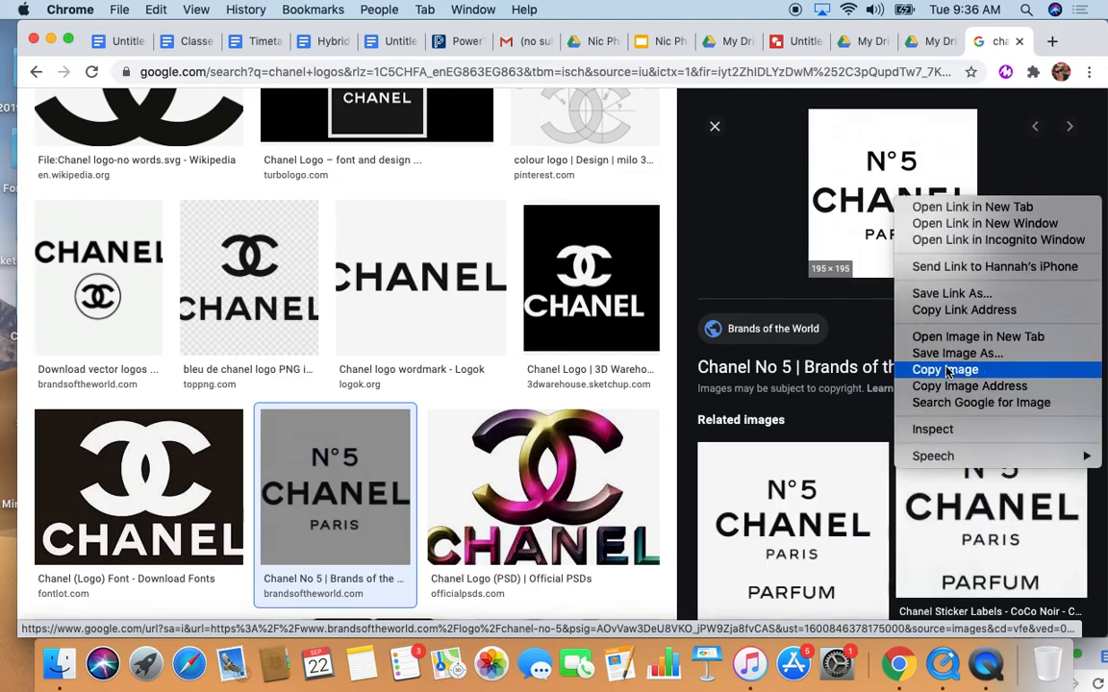
left_click(945, 369)
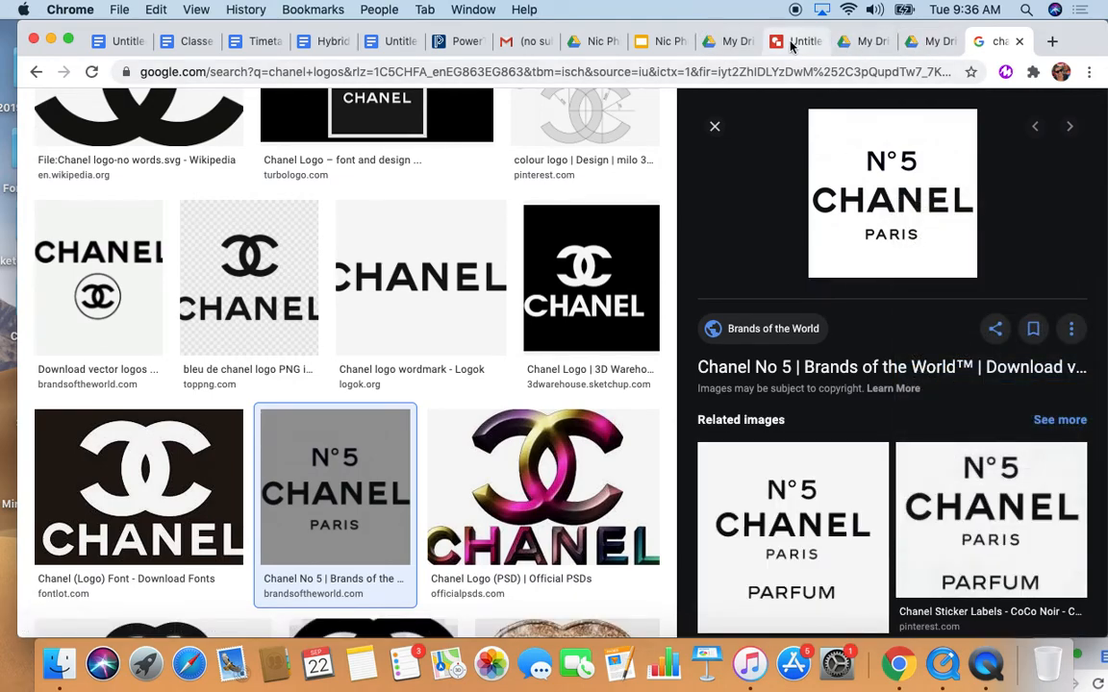
left_click(791, 41)
right_click(800, 454)
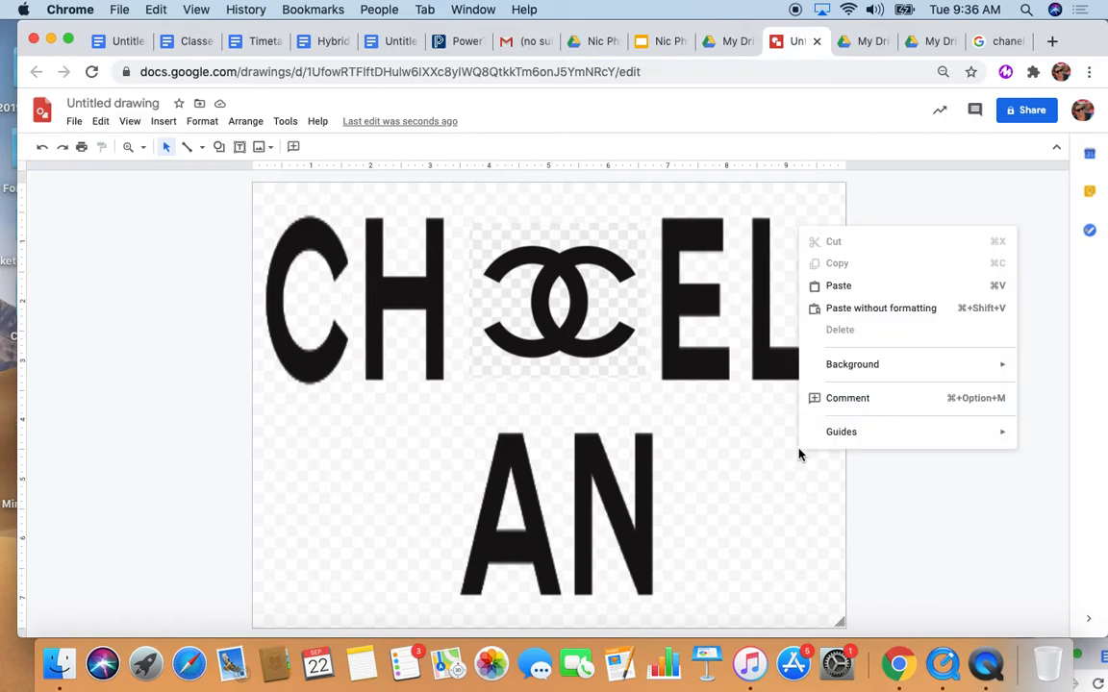
left_click(870, 286)
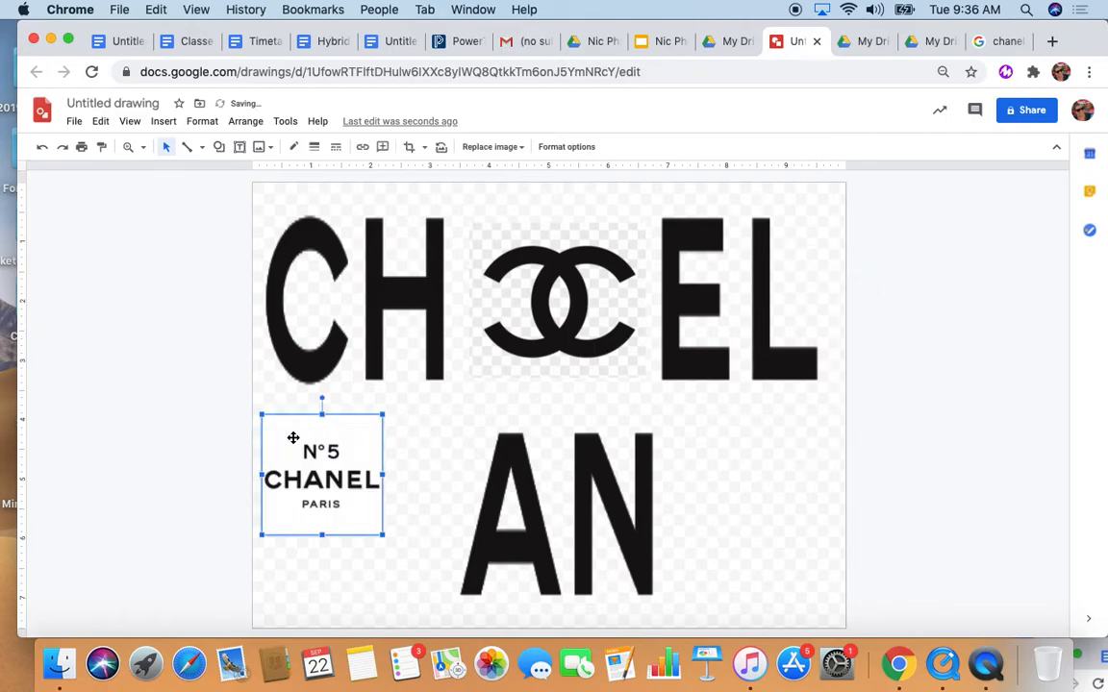
Step: Enlarge the pasted Chanel No 5 image and crop it to just the N°5 text
left_click_drag(382, 413, 438, 359)
left_click(409, 146)
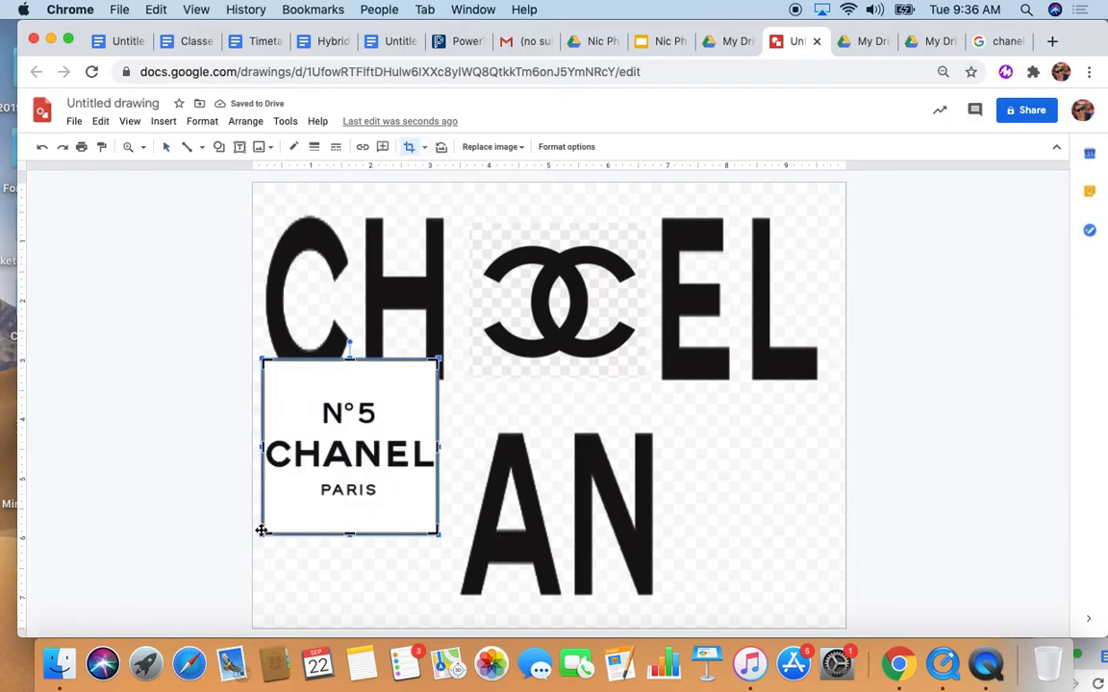
left_click_drag(261, 535, 316, 435)
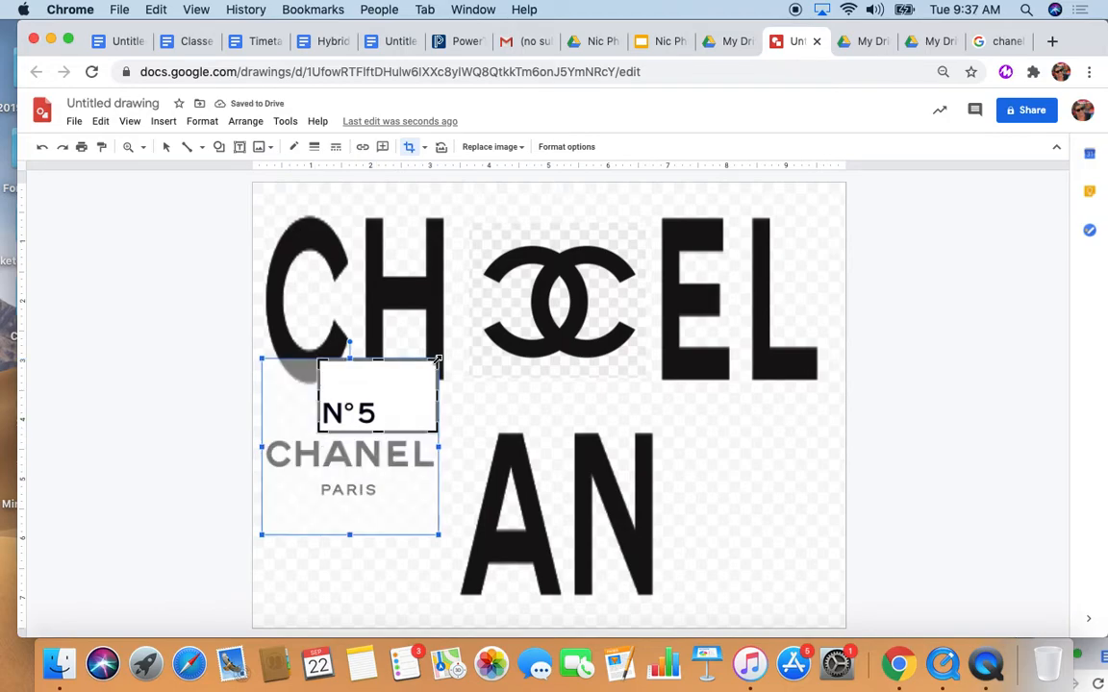
left_click_drag(411, 364, 381, 398)
key("Return")
Step: Resize the N°5 crop and position it in the lower-left cell of the grid, beside AN
left_click_drag(330, 518, 474, 424)
left_click_drag(384, 473, 355, 510)
left_click_drag(446, 457, 430, 468)
left_click_drag(378, 516, 372, 516)
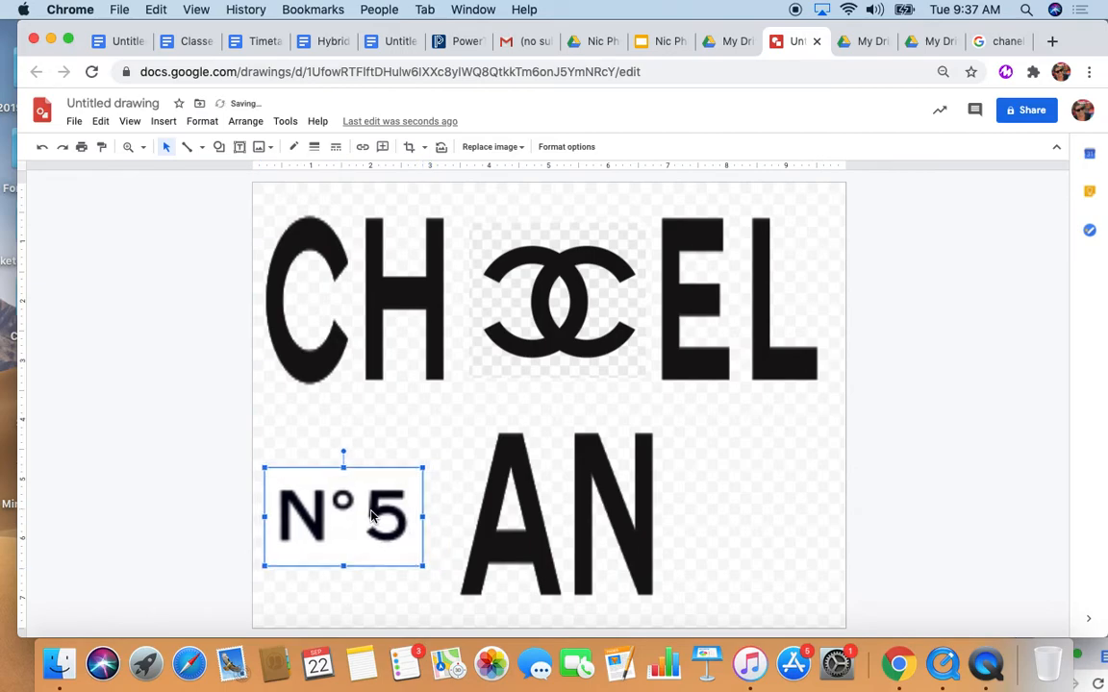
left_click(736, 498)
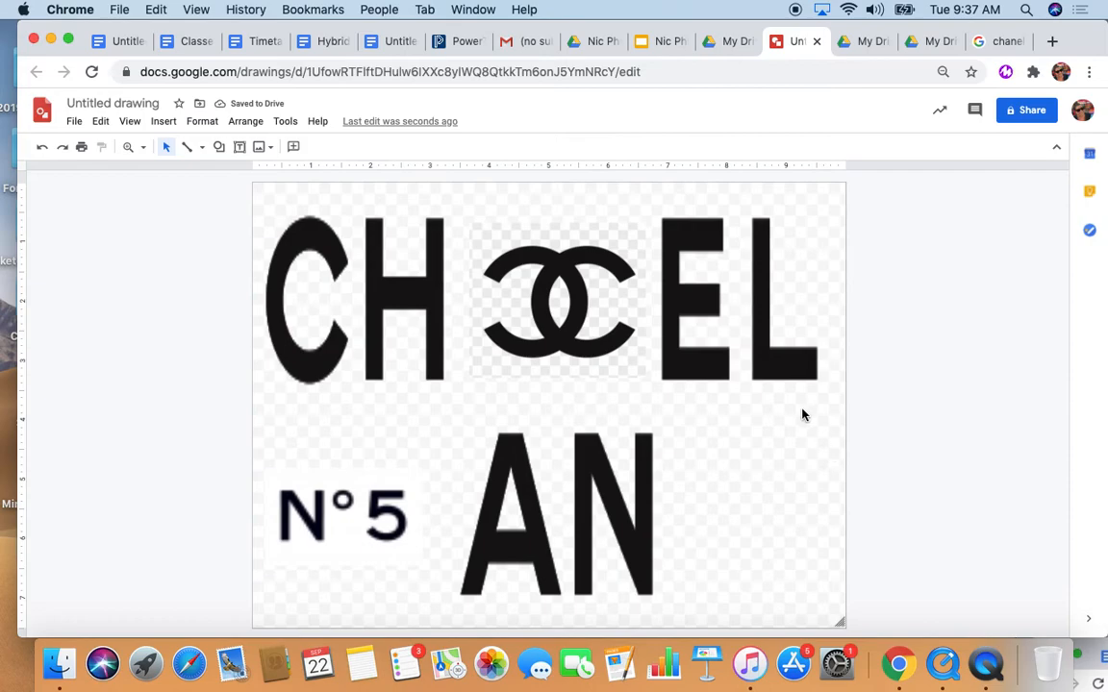